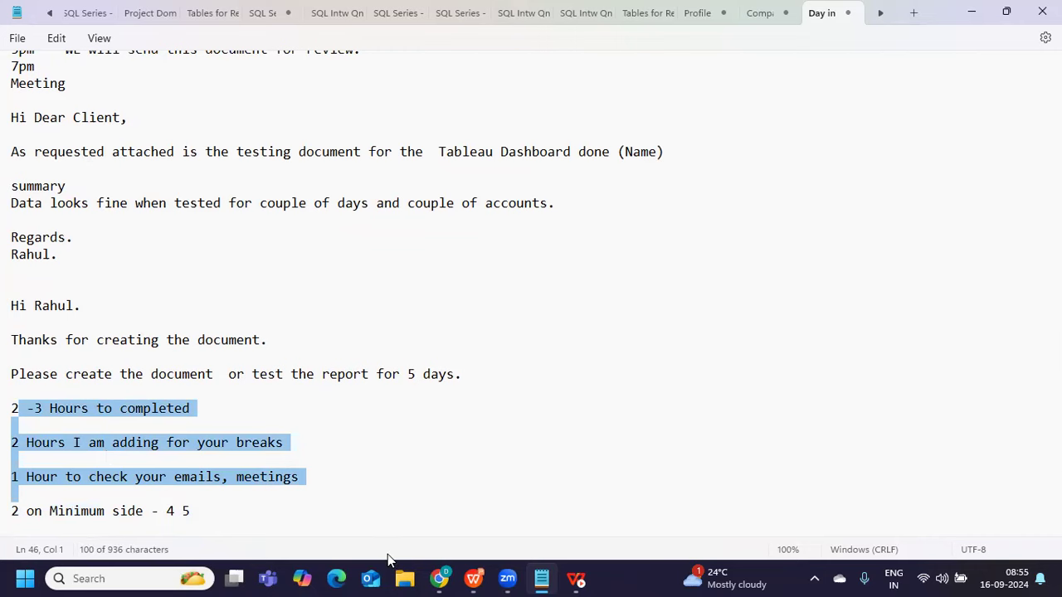
left_click_drag(228, 505, 4, 305)
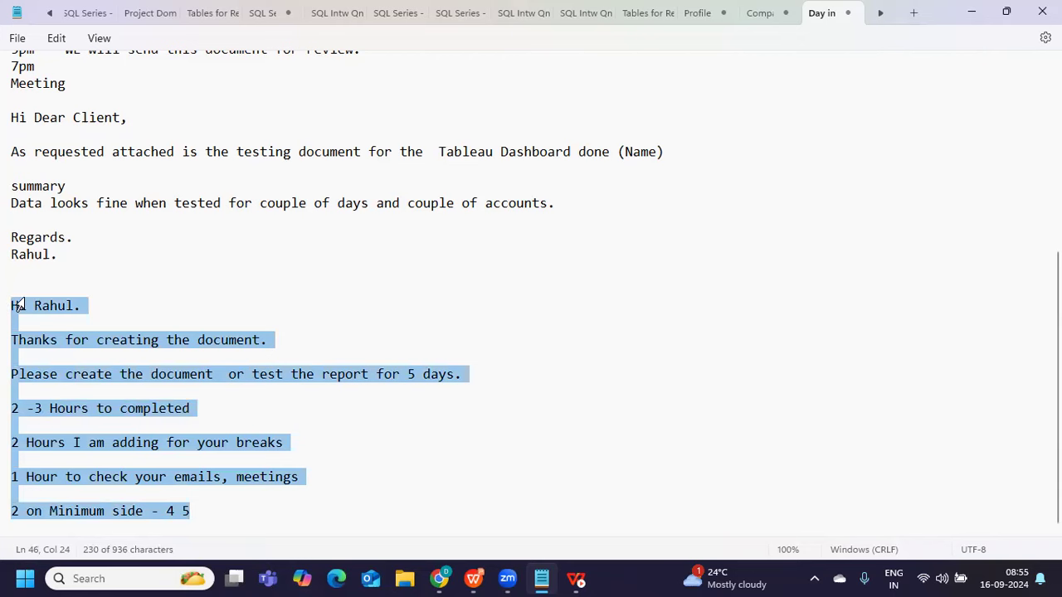
left_click(277, 373)
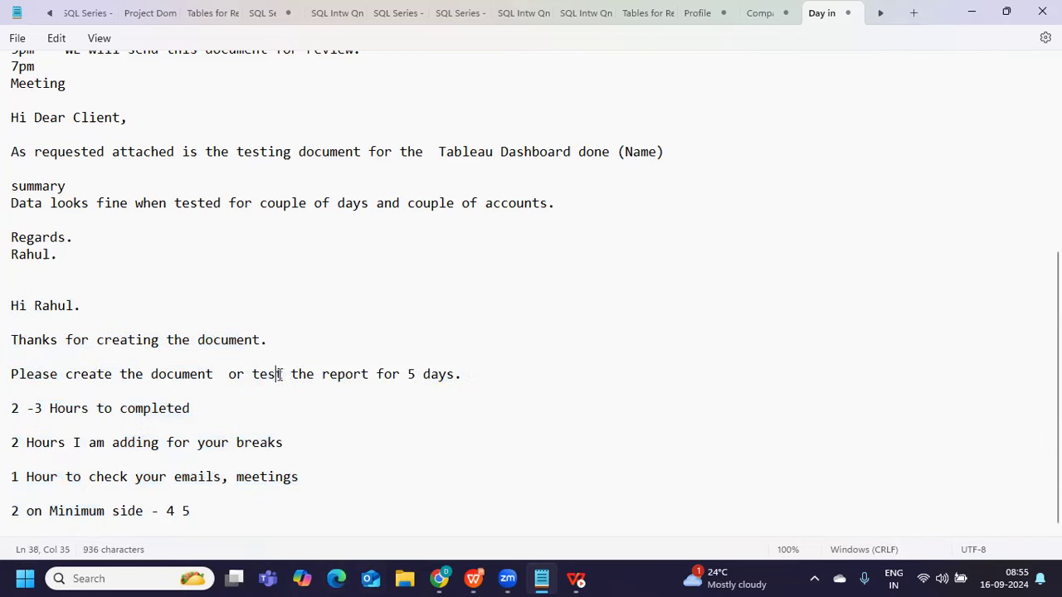
left_click_drag(25, 340, 454, 459)
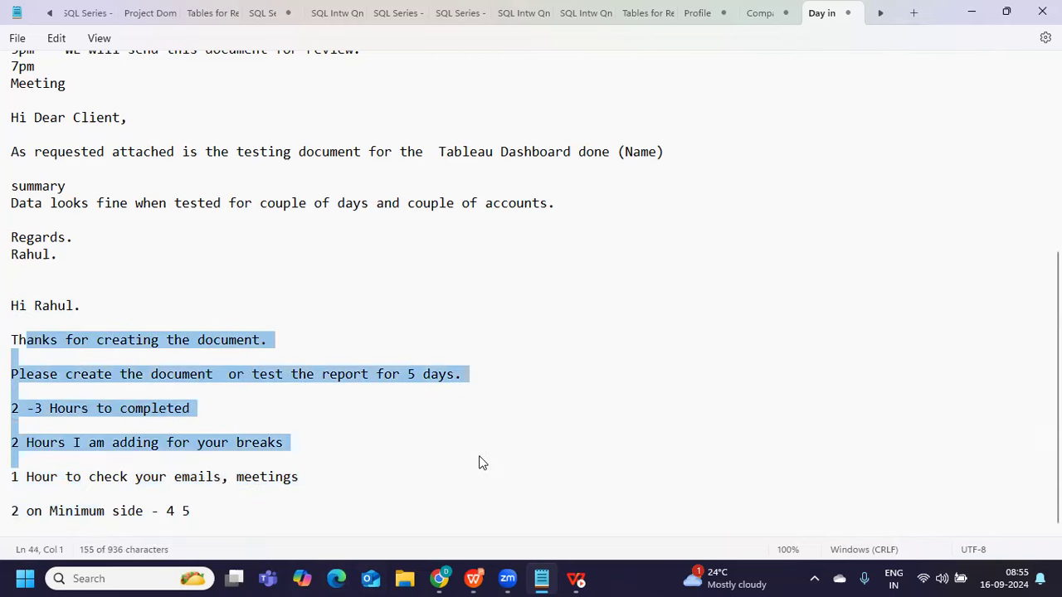
- Add the line "data issues that have" at the end of the notes, below the minimum-side hours line
left_click(233, 500)
key("Down")
key("Return")
key("Return")
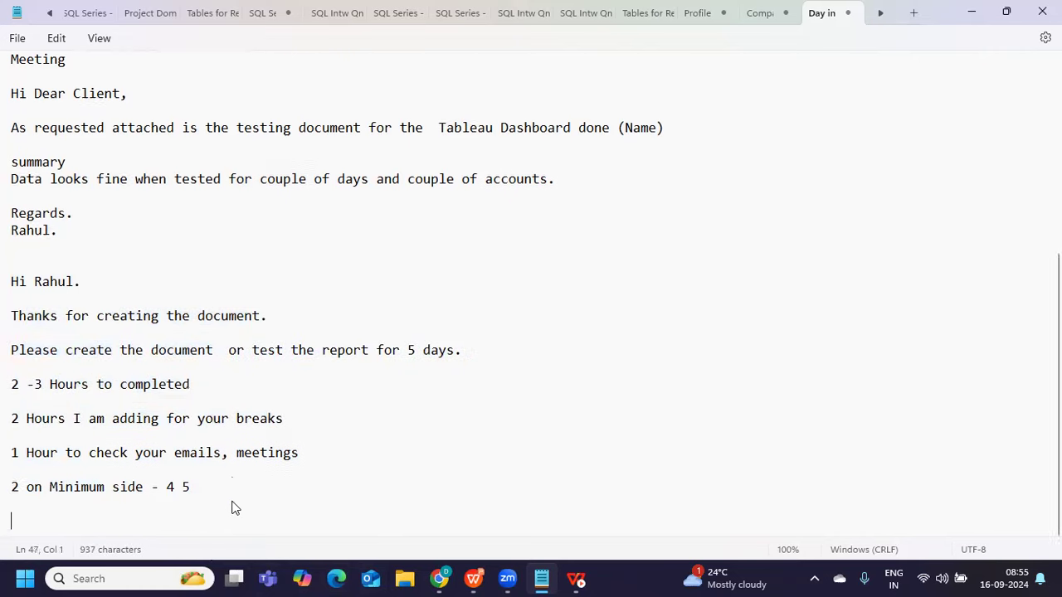
type("data issues")
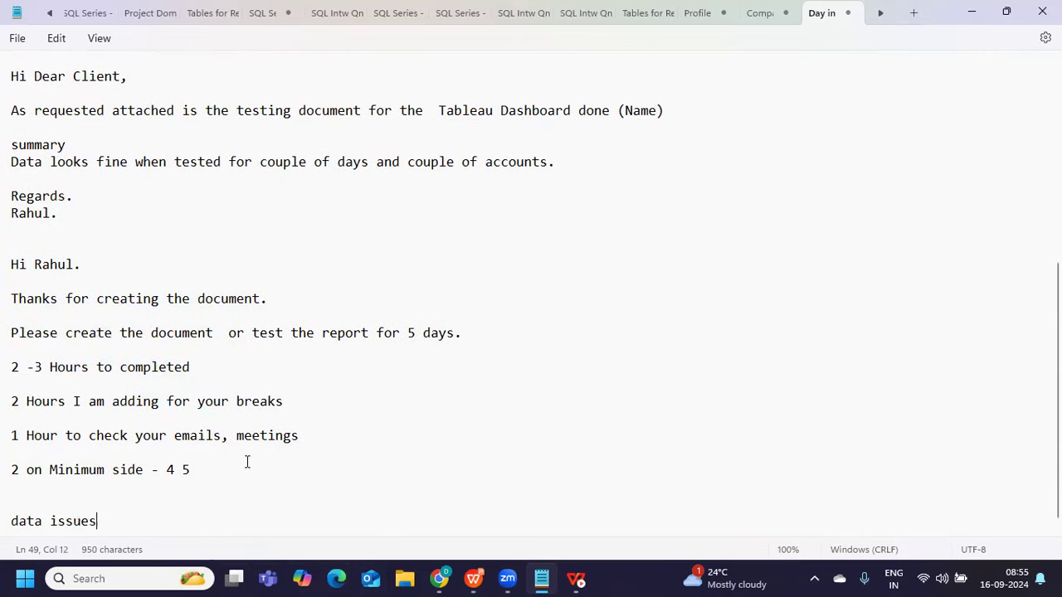
type(" that have")
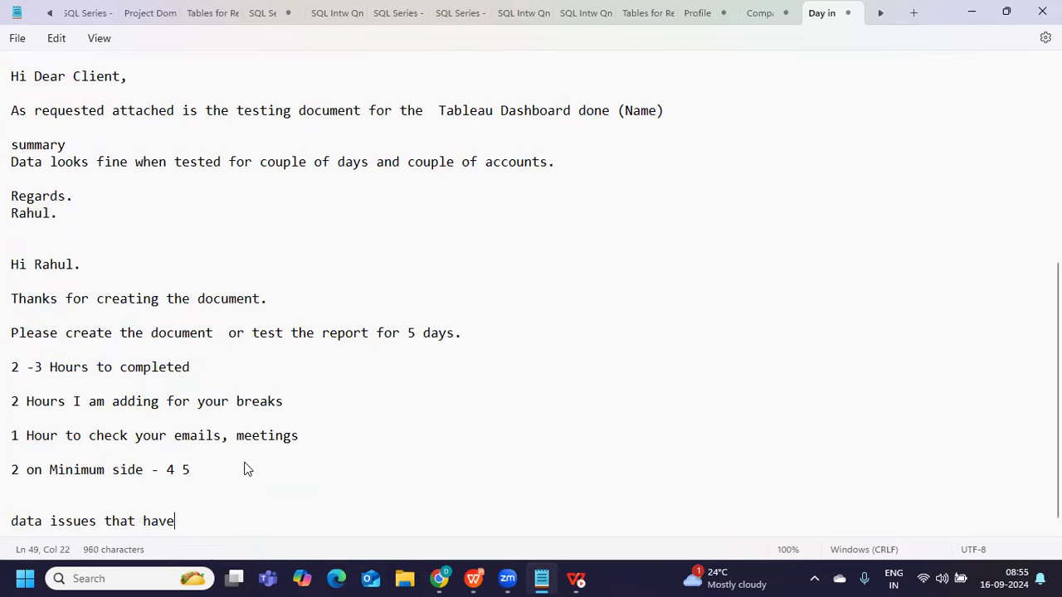
- Begin a sample client email with a greeting to the recipient and "I am seeing data discrepancy or data mismatch with the report."
key("Return")
key("Return")
key("Return")
type("Hi Rahul,")
key("Return")
key("Return")
type("I am seeing data discrp")
key("BackSpace")
type("epancy or ")
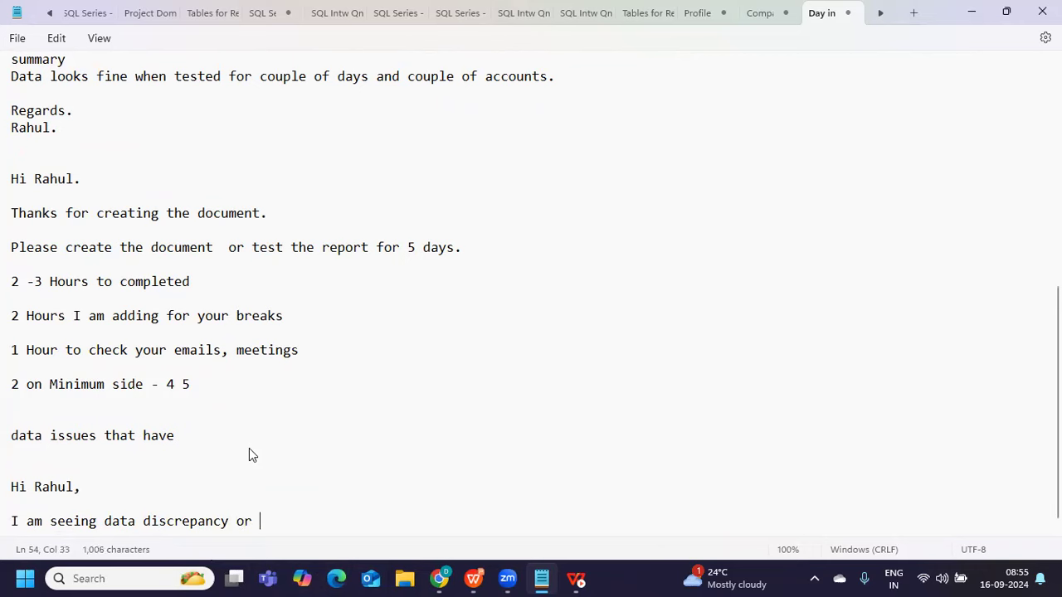
type("data mismatch with the report.")
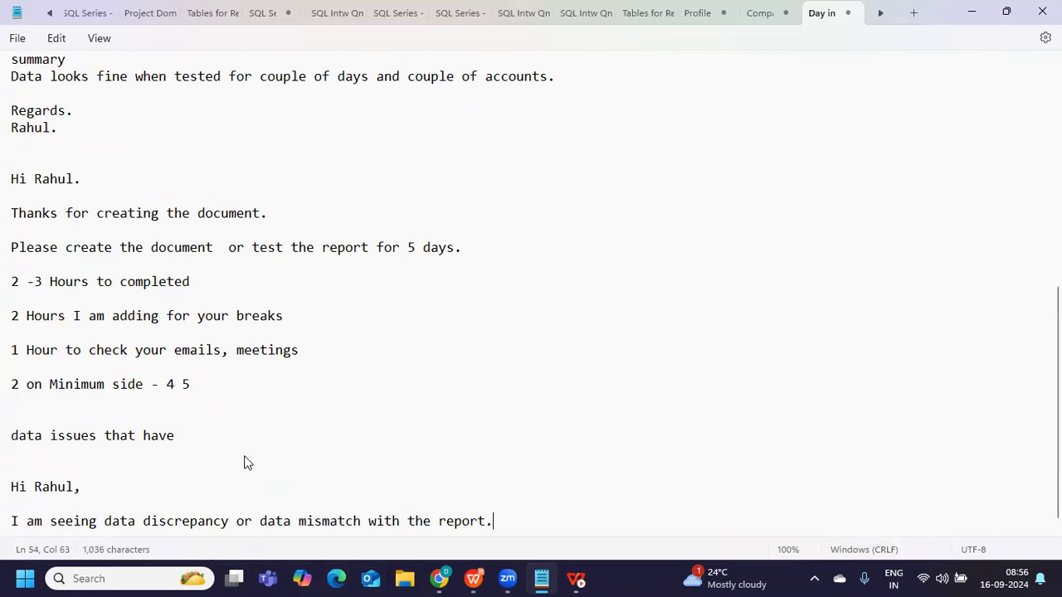
- Add the request "Could you please look into the report." as a separate paragraph of the sample email
key("Return")
key("Return")
type("Could you")
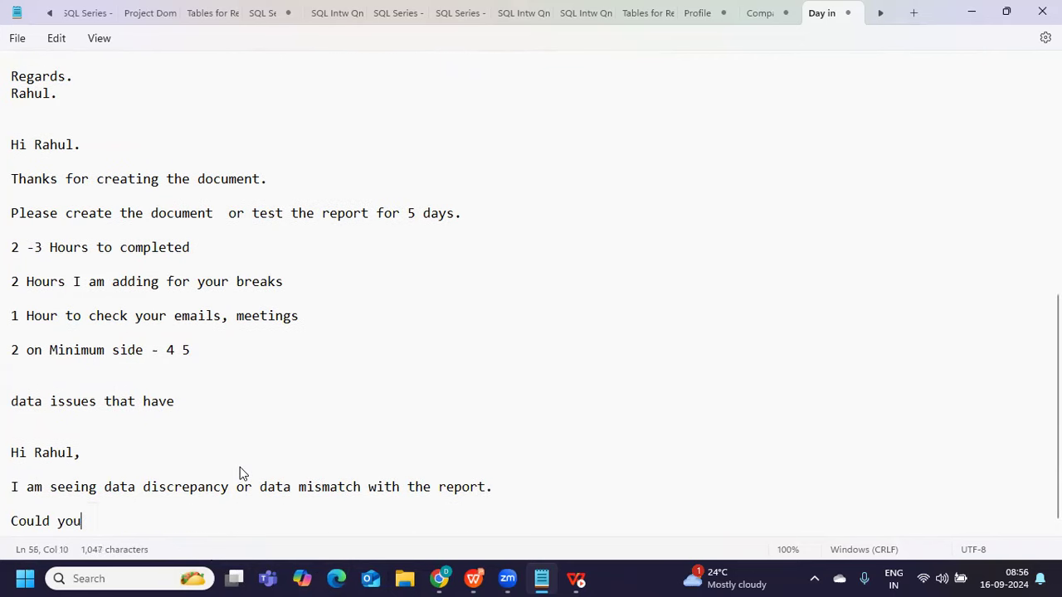
type(" please look ")
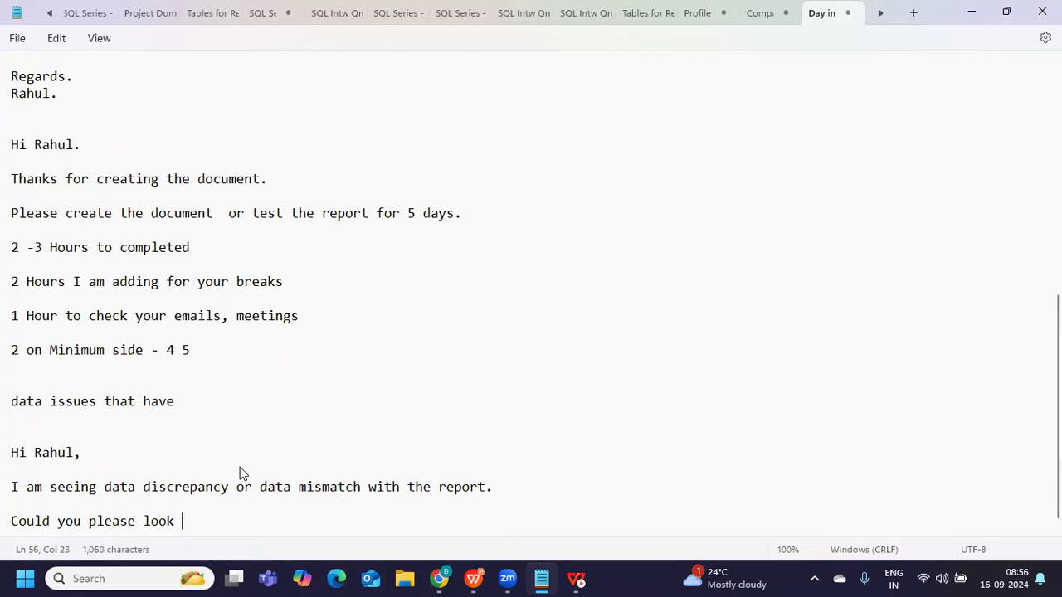
type("into the repr")
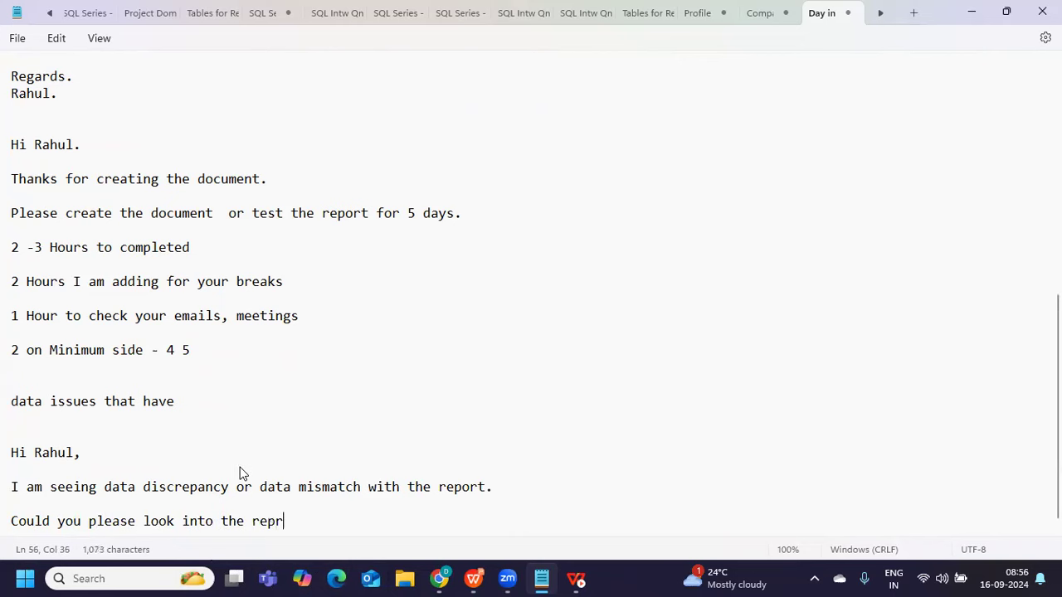
key("BackSpace")
type("ort.")
- Start the email's list of issue details with the line "Tableau Report Name" below the request
key("Return")
key("Return")
type("Tableau Repro")
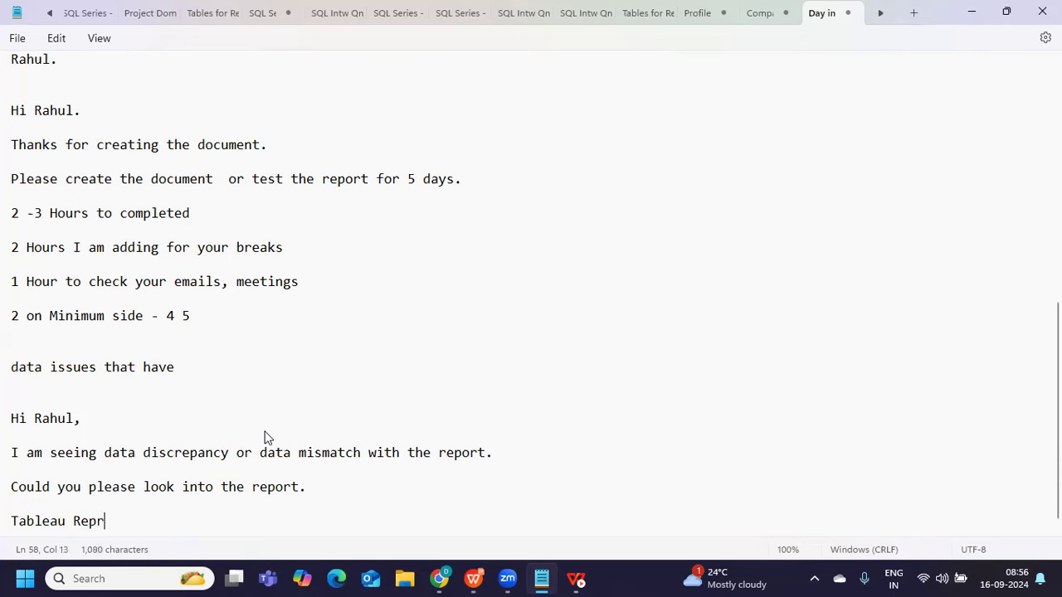
key("BackSpace")
key("BackSpace")
type("ort")
key("BackSpace")
key("BackSpace")
type("rt")
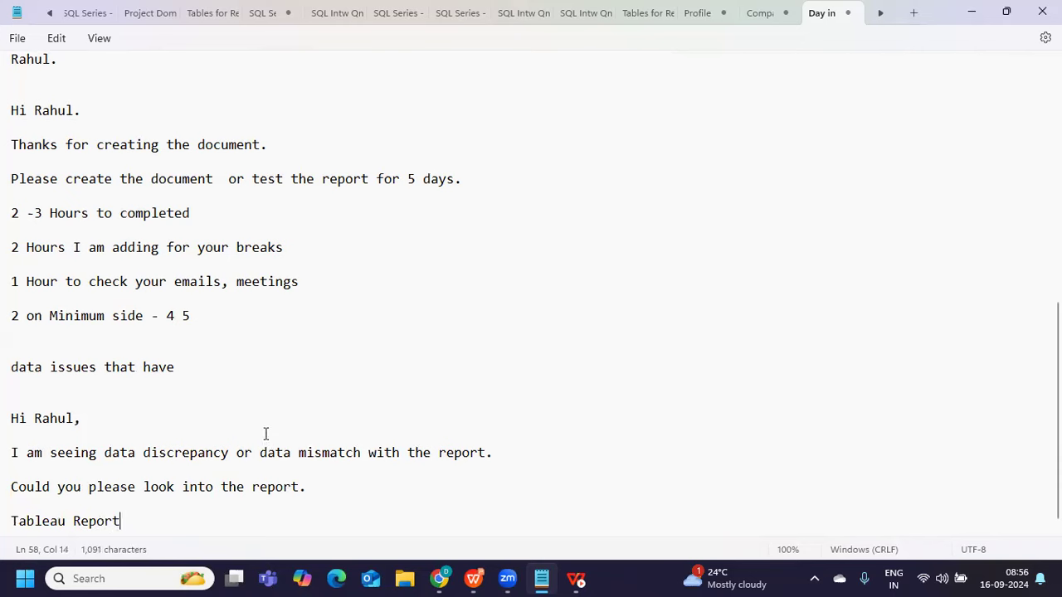
type(" Name")
- Add "Metric Name" and "Time Period" as separate lines under the report name
key("Return")
type("Metr")
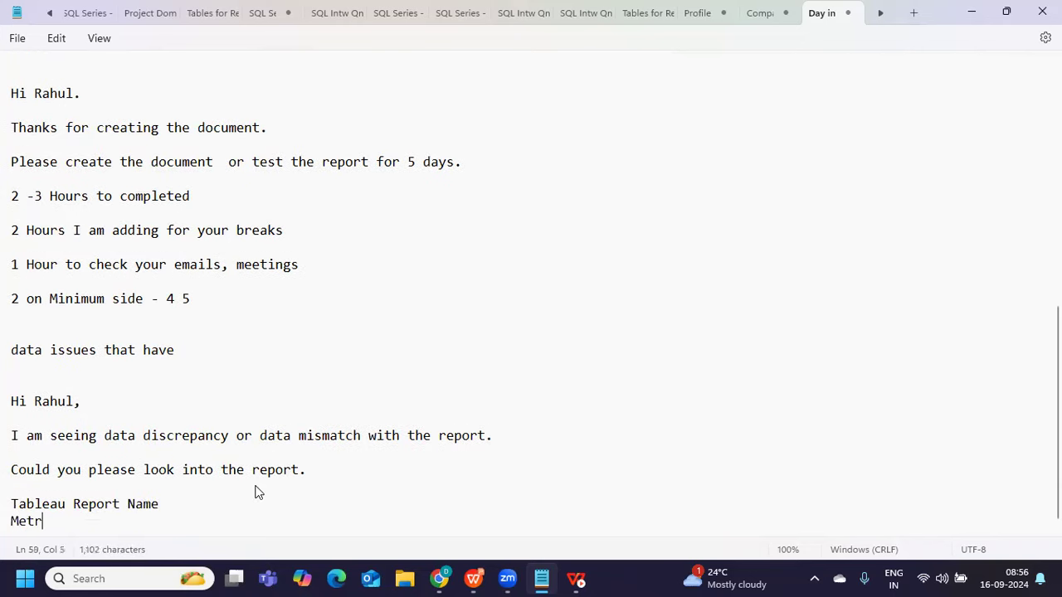
type("ic Name")
key("Return")
type("Ti")
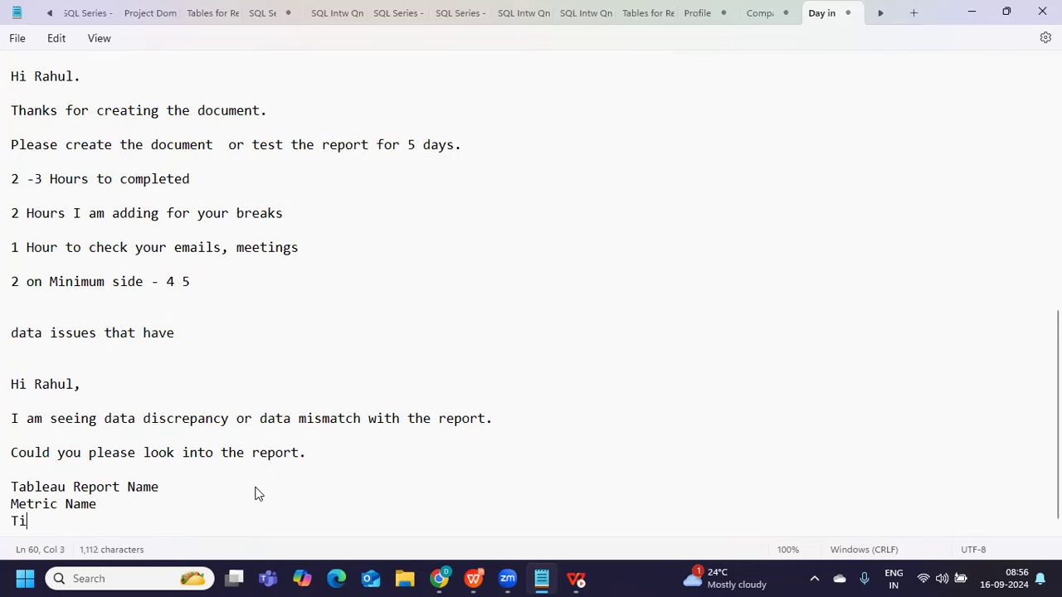
type("me Period")
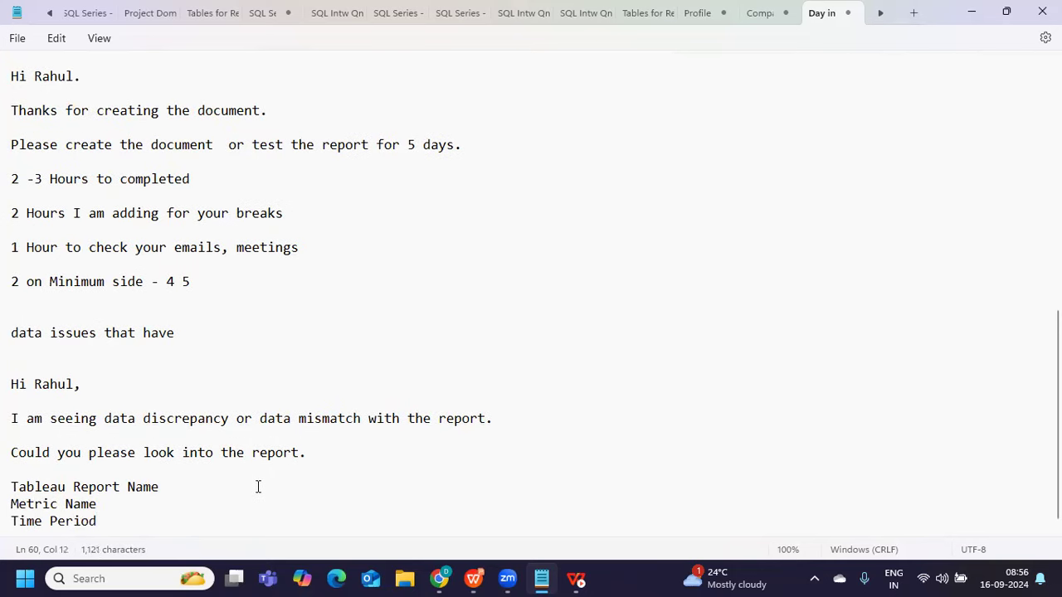
scroll(258, 484, "down", 1)
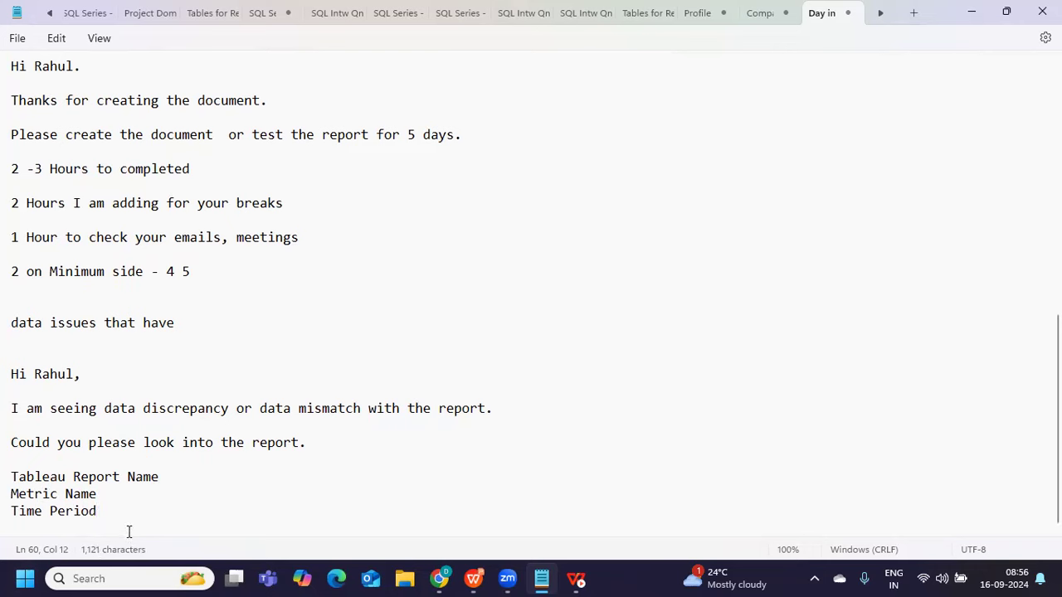
double_click(119, 474)
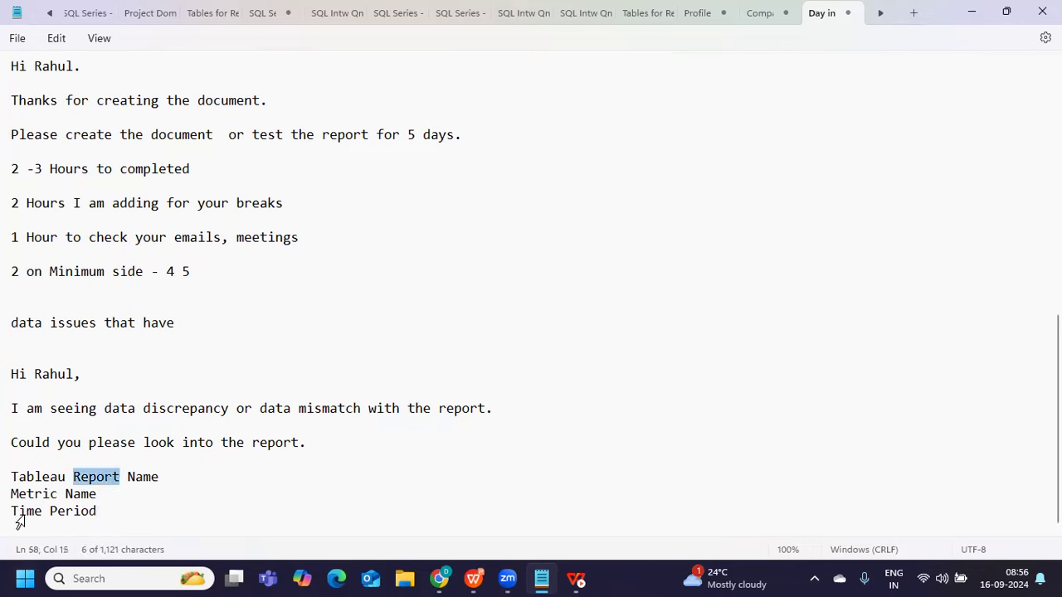
double_click(32, 494)
left_click(2, 516)
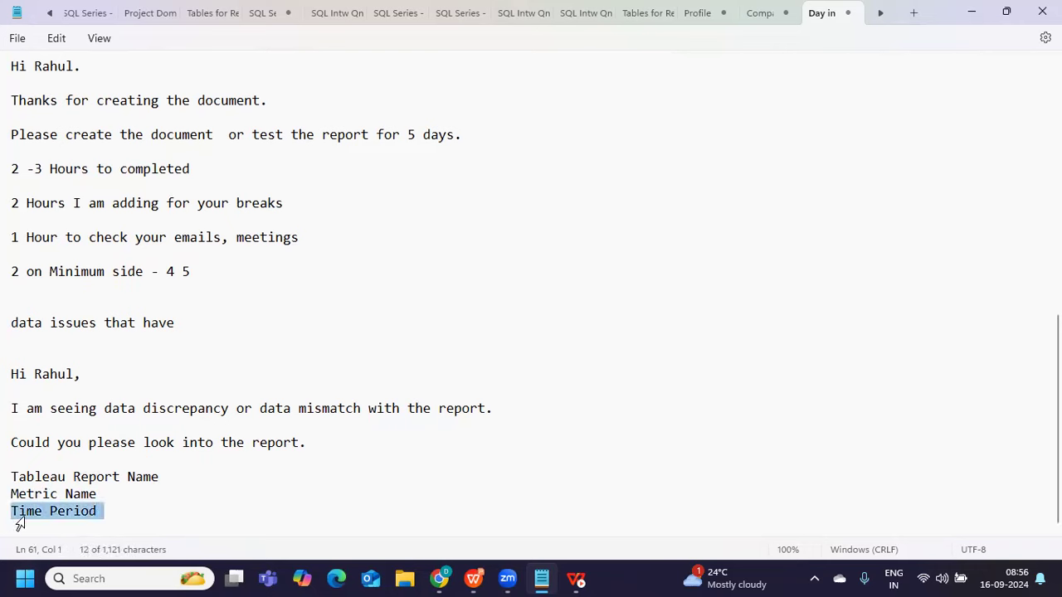
- Add the line "Excpected" under Time Period, followed by a blank line
left_click(136, 493)
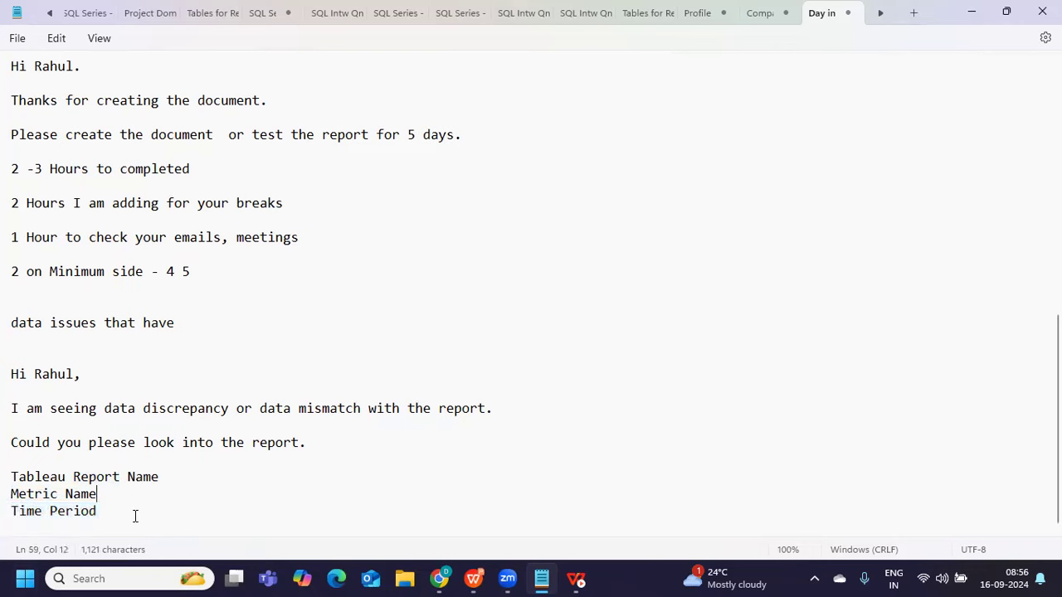
key("Return")
type("Excpected")
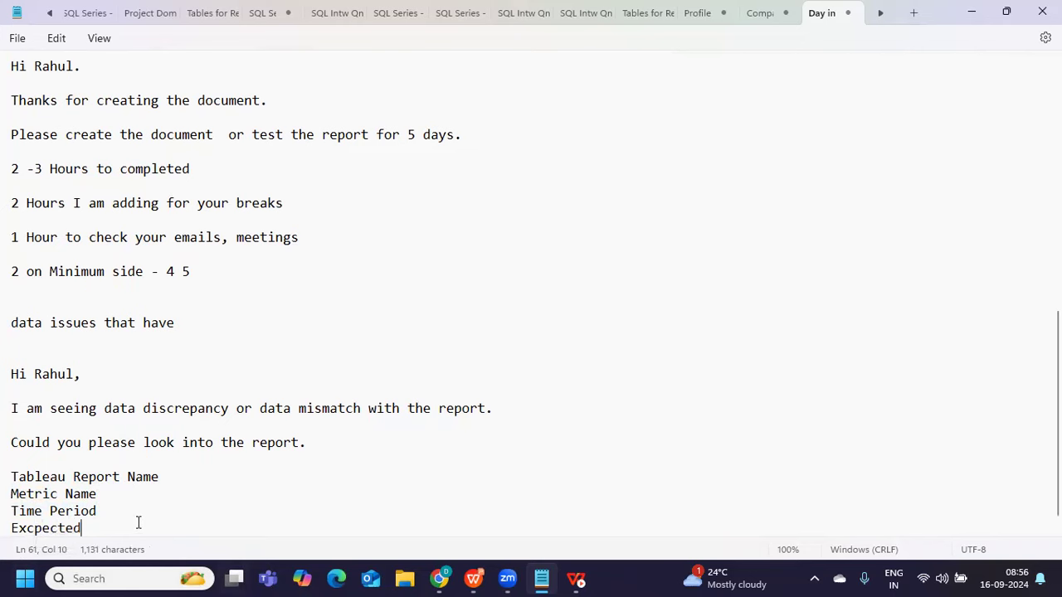
key("Return")
key("Return")
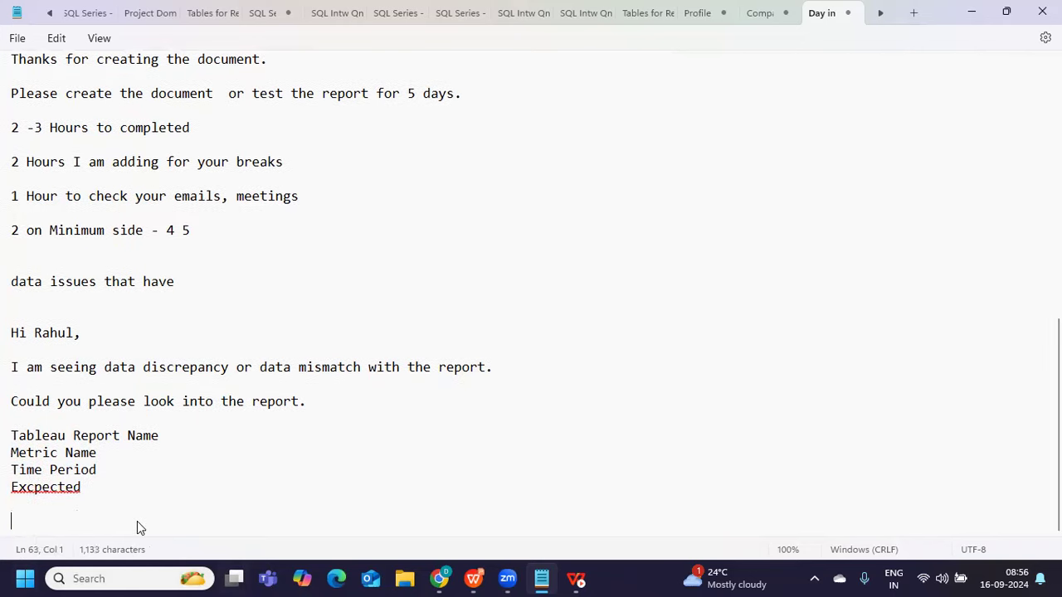
scroll(124, 426, "up", 3)
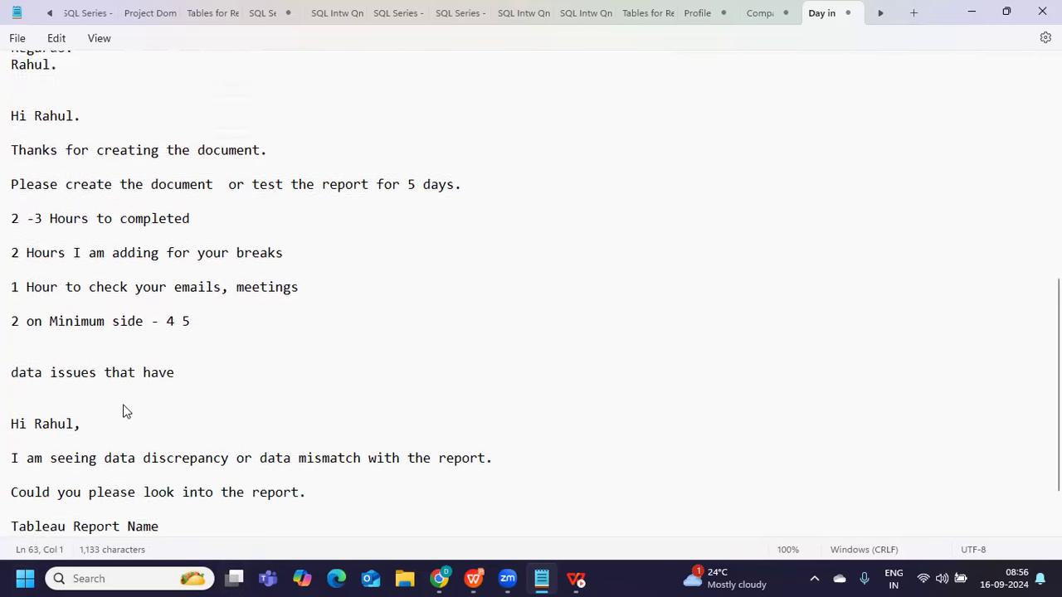
left_click_drag(237, 215, 512, 268)
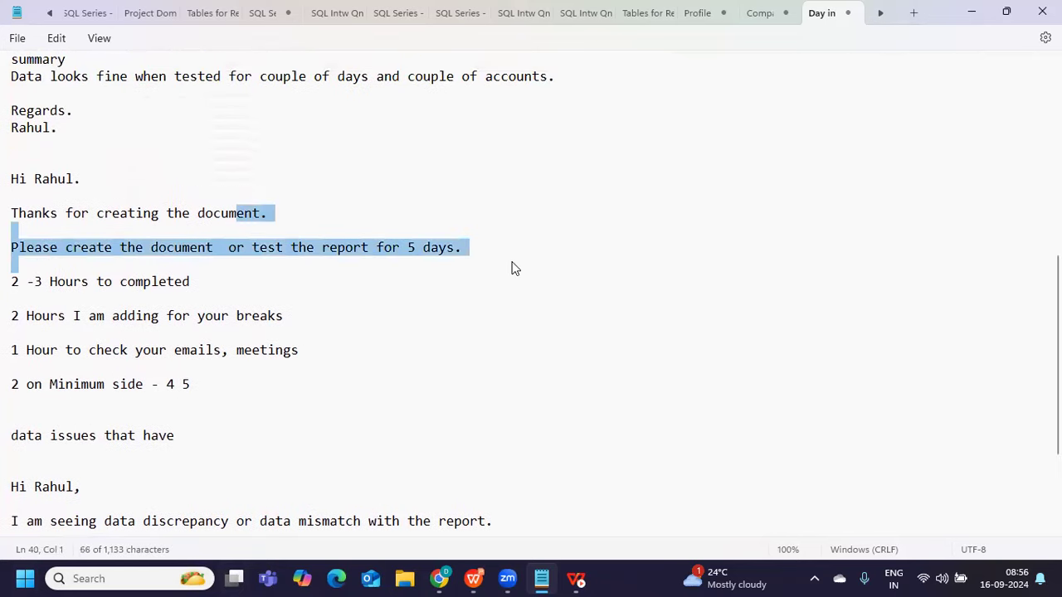
scroll(512, 268, "down", 3)
left_click_drag(51, 359, 494, 426)
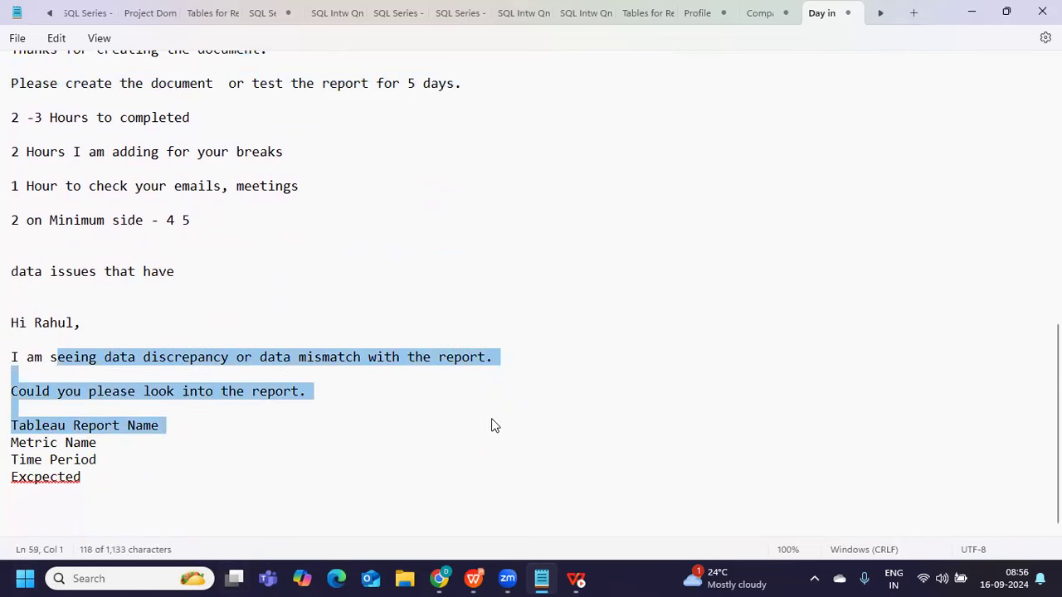
left_click(183, 358)
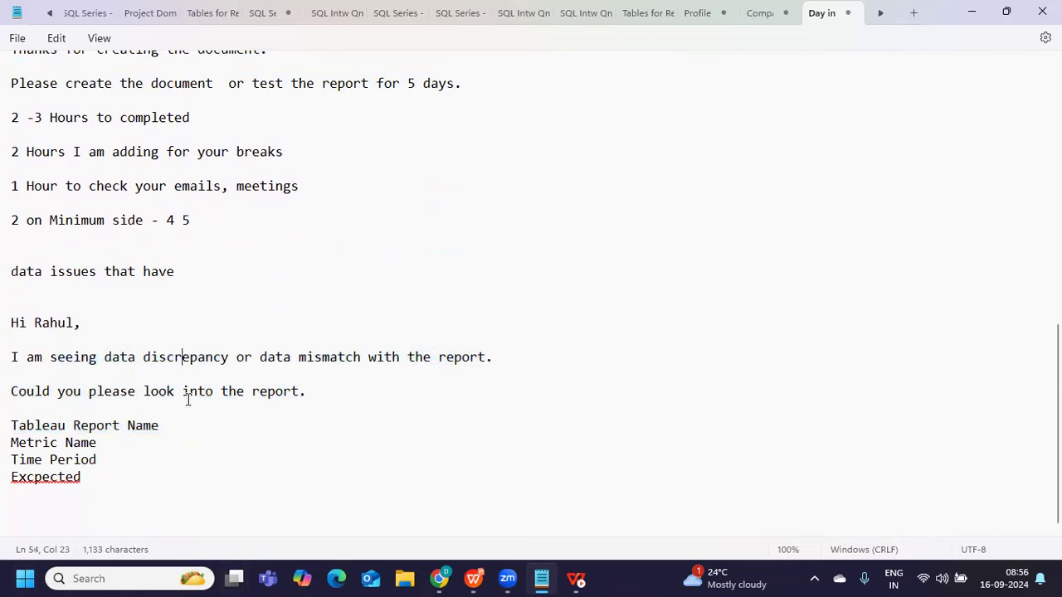
double_click(150, 359)
- Write the first possible cause below the email details: "1. Tableau Develpers issue with calculation"
left_click(252, 498)
type("1. Tablea")
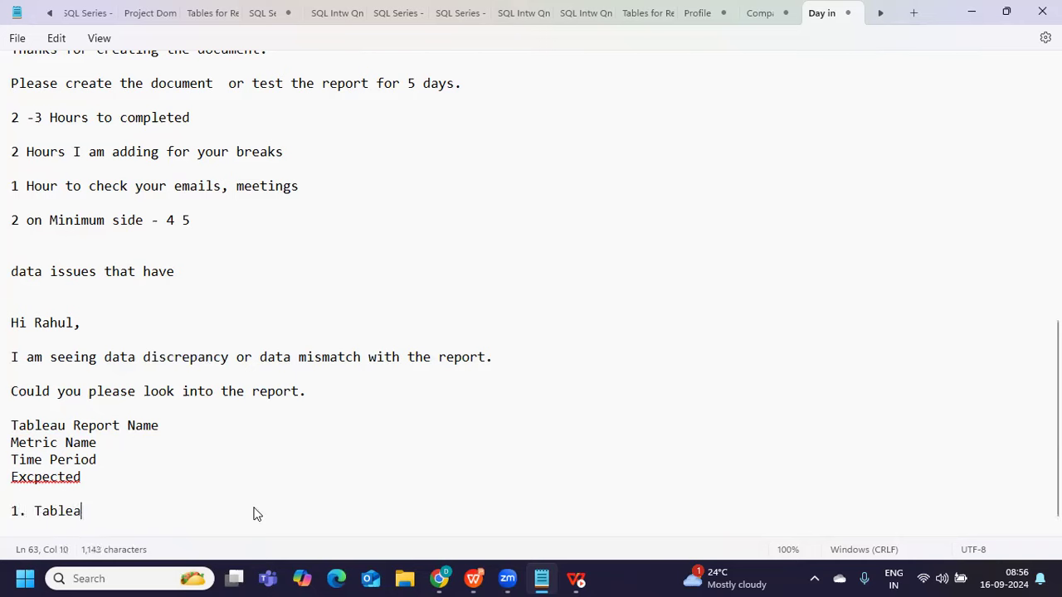
type("u Develpe")
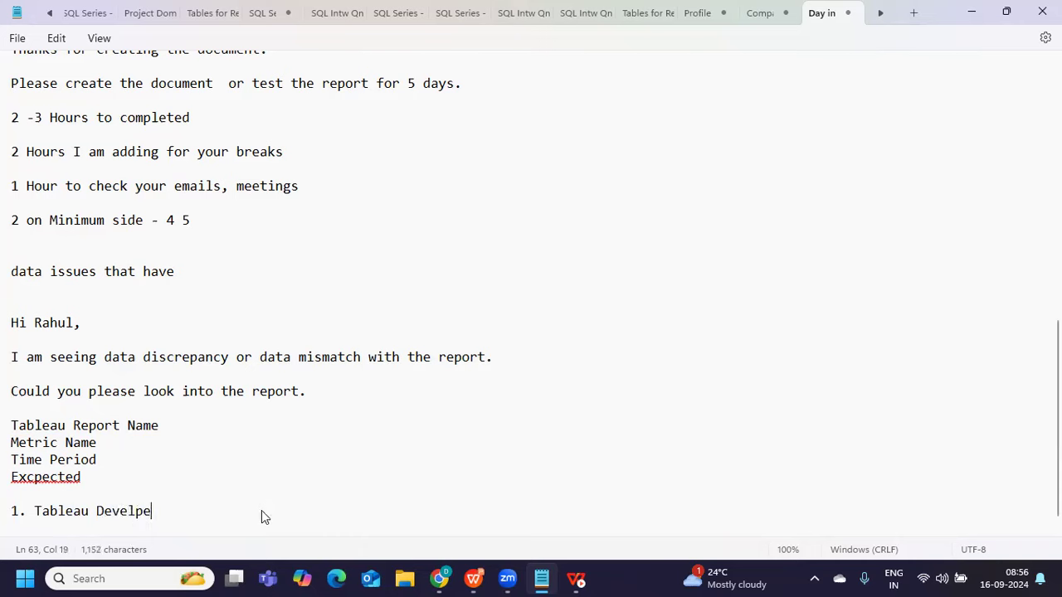
type("rs is")
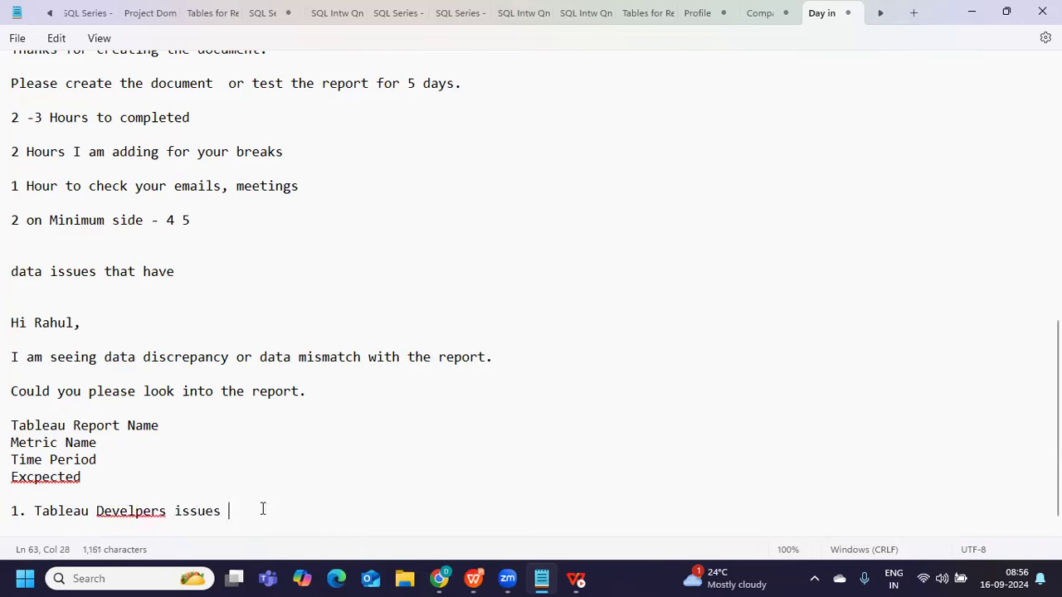
type("sue with calcu")
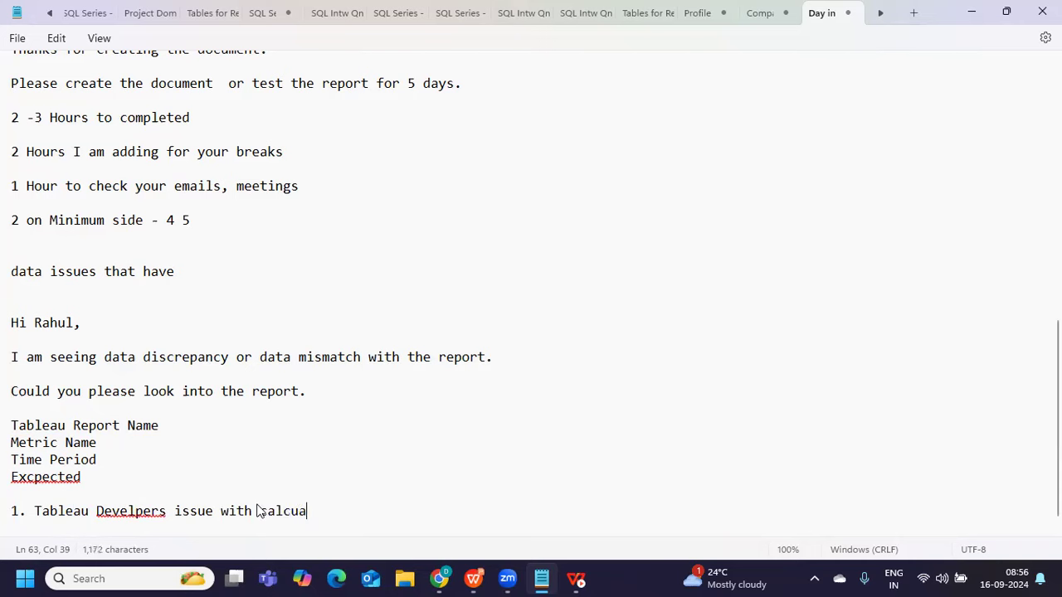
type("lation")
- Add the second possible cause, "2. it is something related to Database or acutal source sdata.", and start a new line below it
key("Return")
type("2. it is so")
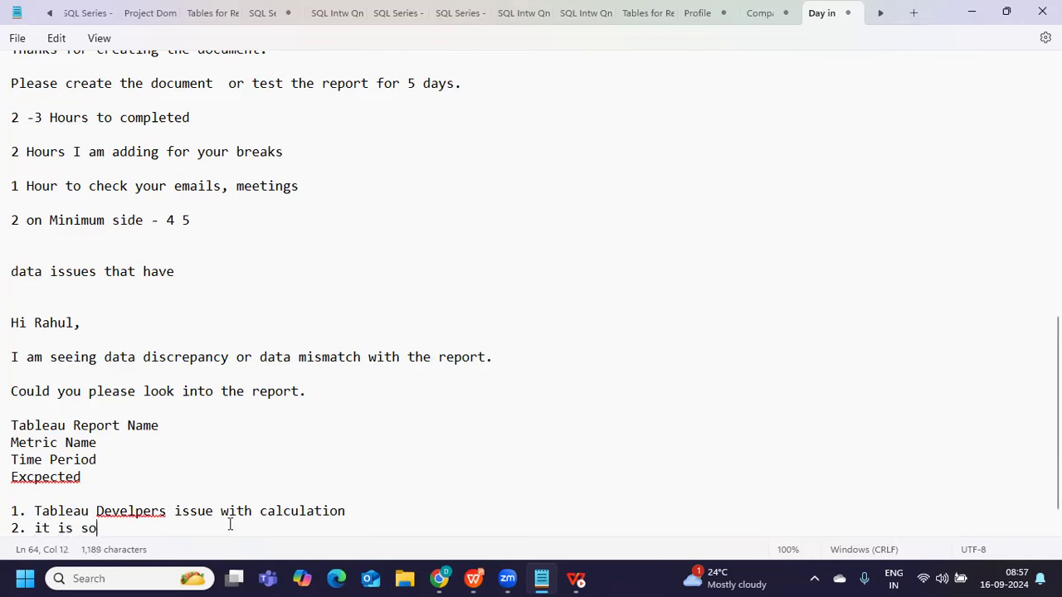
type("mething rela")
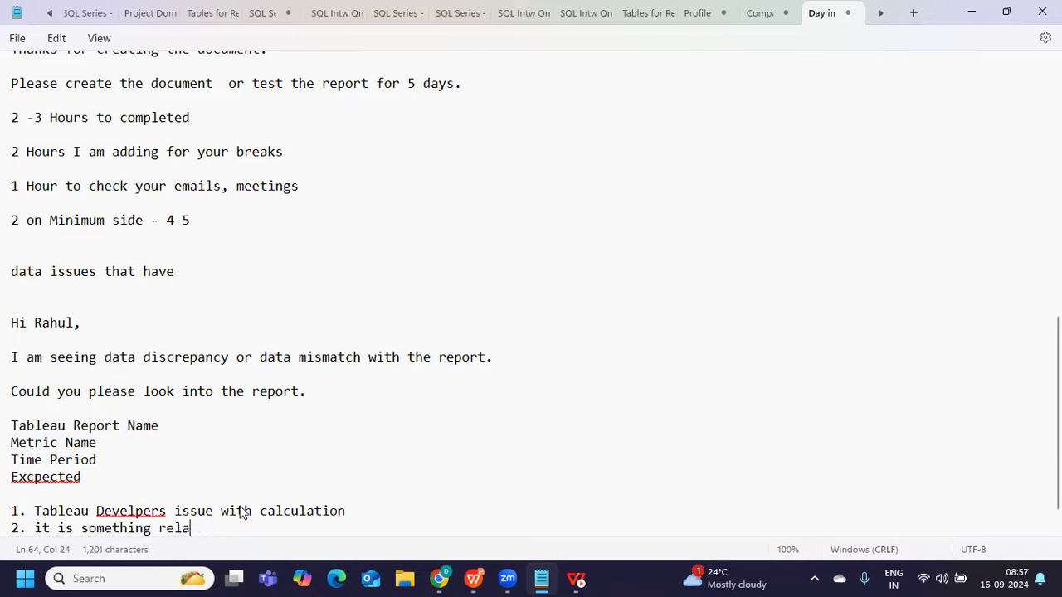
type("ted to Databa")
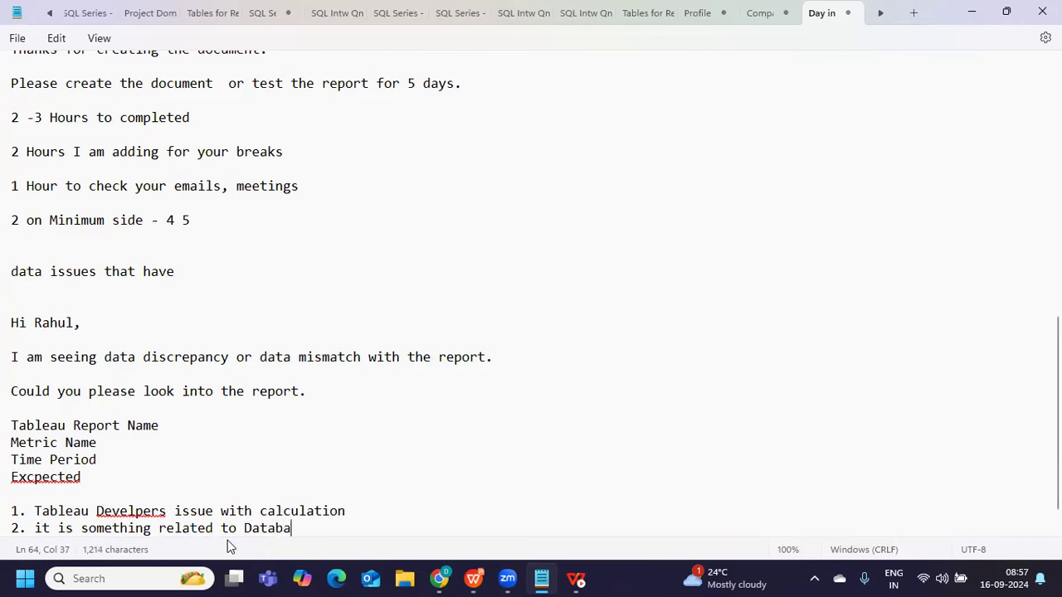
type("se or ")
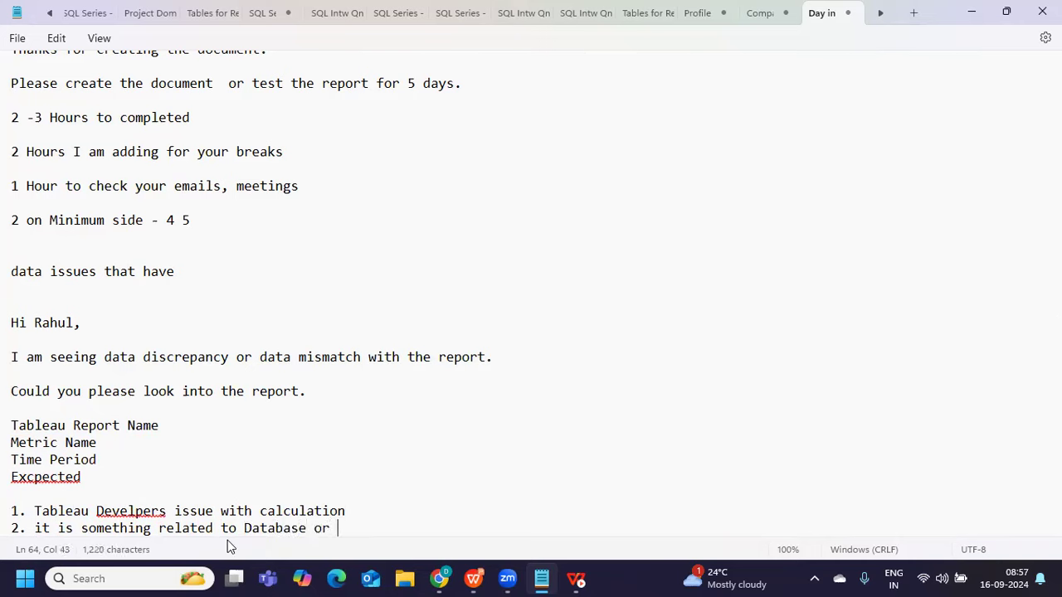
type("acutal source sdata.")
key("Return")
key("Return")
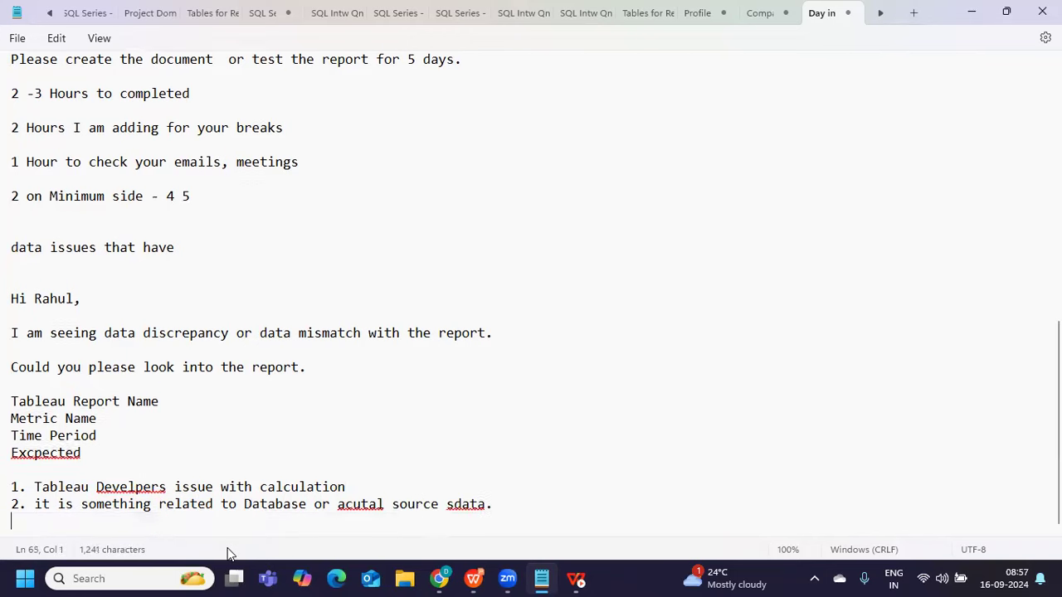
- Below the two causes, add the lines "Developers Mistake - We have to fix it." and "Expain why and how?", separated from them by a blank line
type("De")
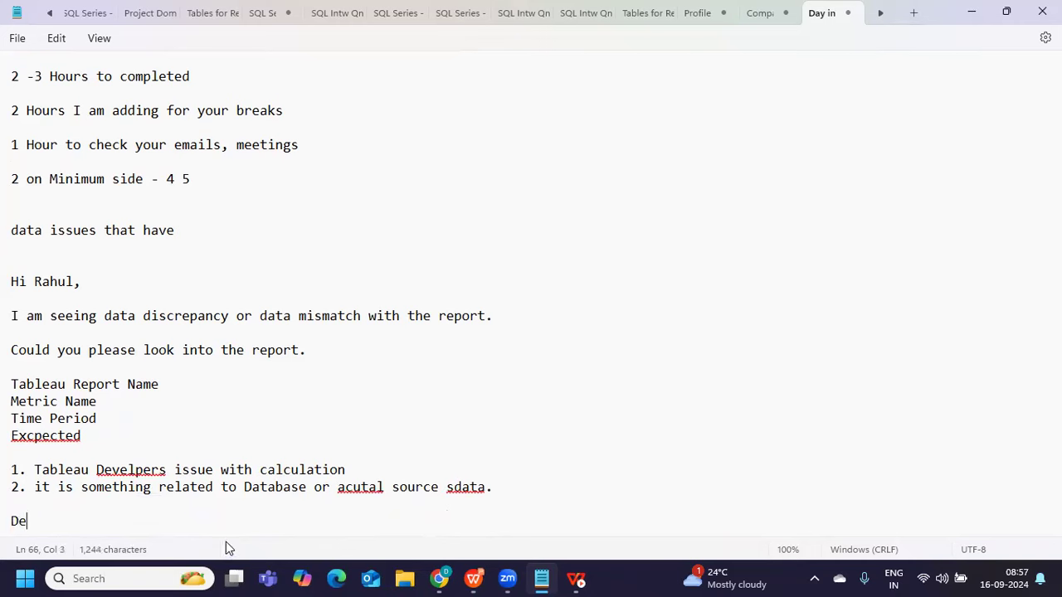
type("velopers M")
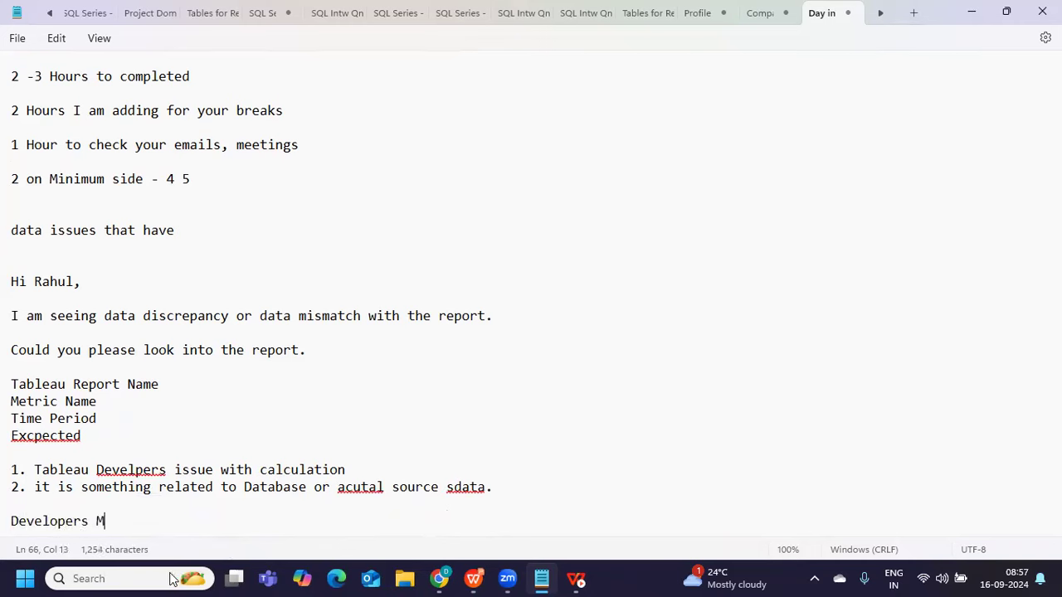
type("istake -")
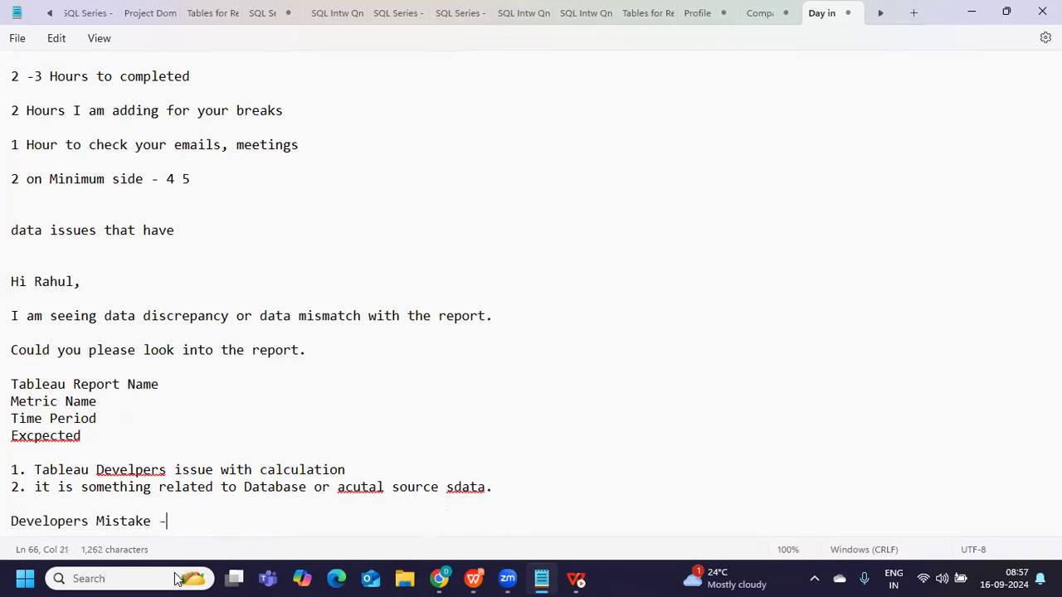
type(" We have to fix it.")
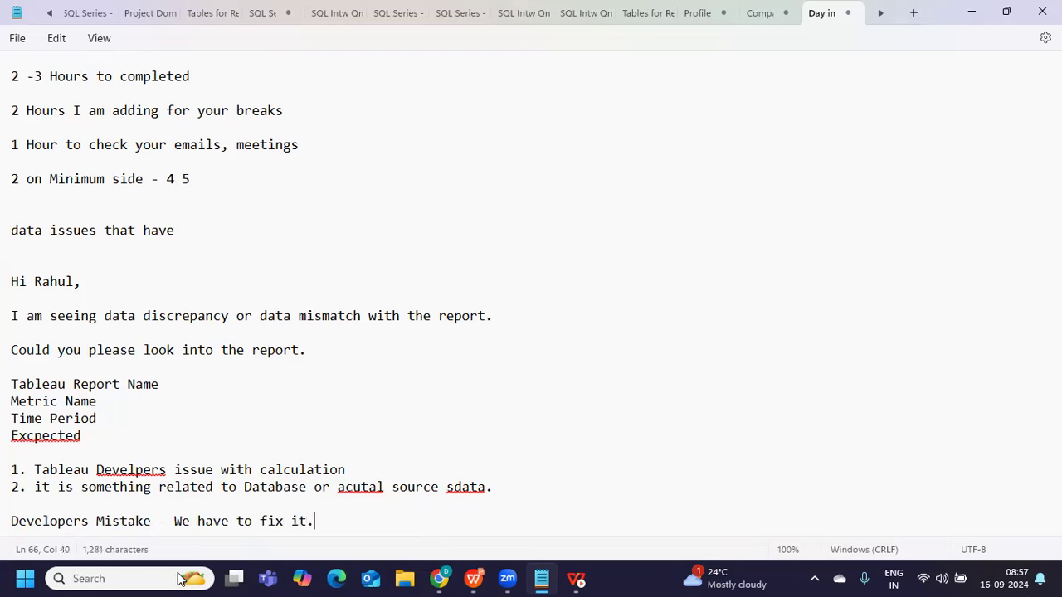
key("Return")
type("Expain ")
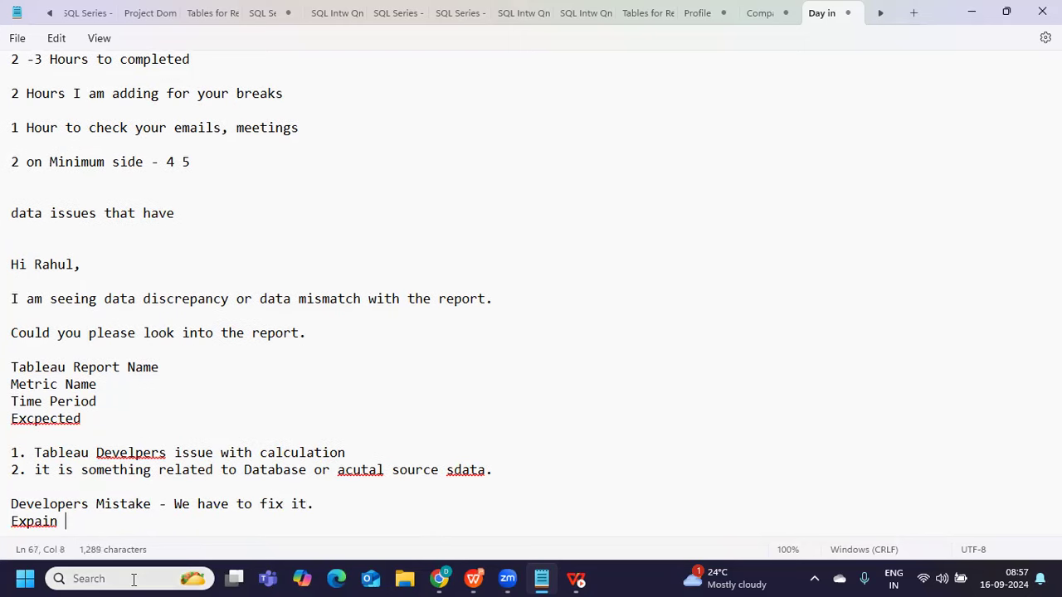
type("why and how?")
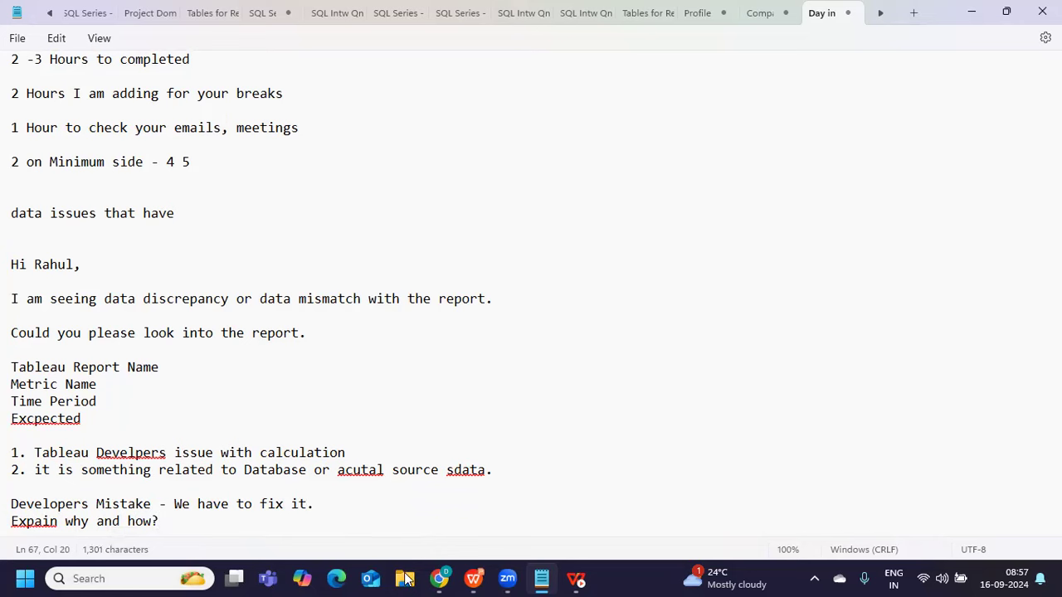
- Review the developer-mistake note, its why-and-how line, and the report and metric name details in the email
left_click_drag(200, 523, 128, 524)
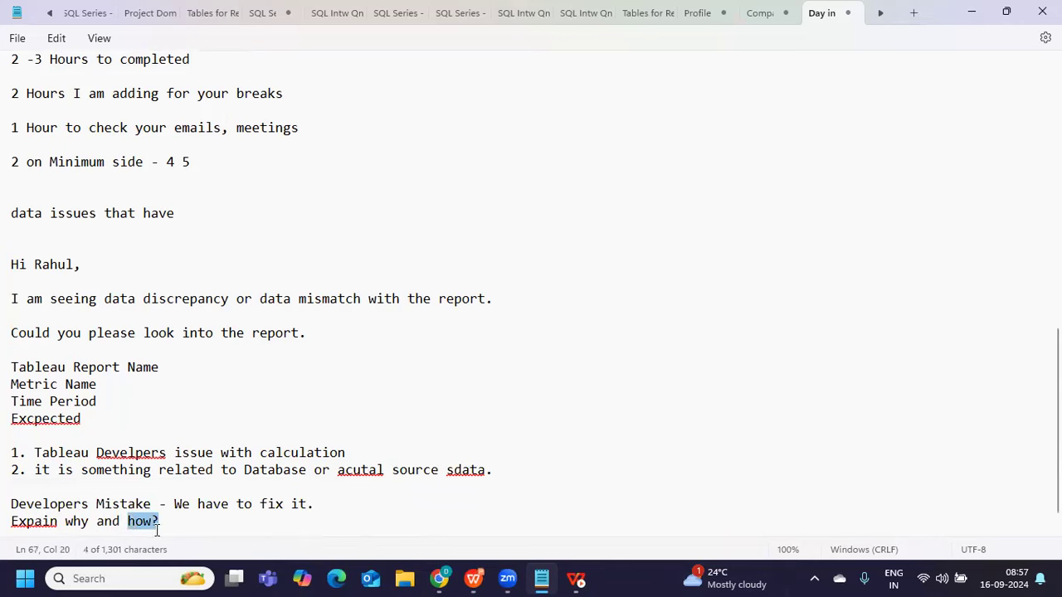
left_click(181, 516)
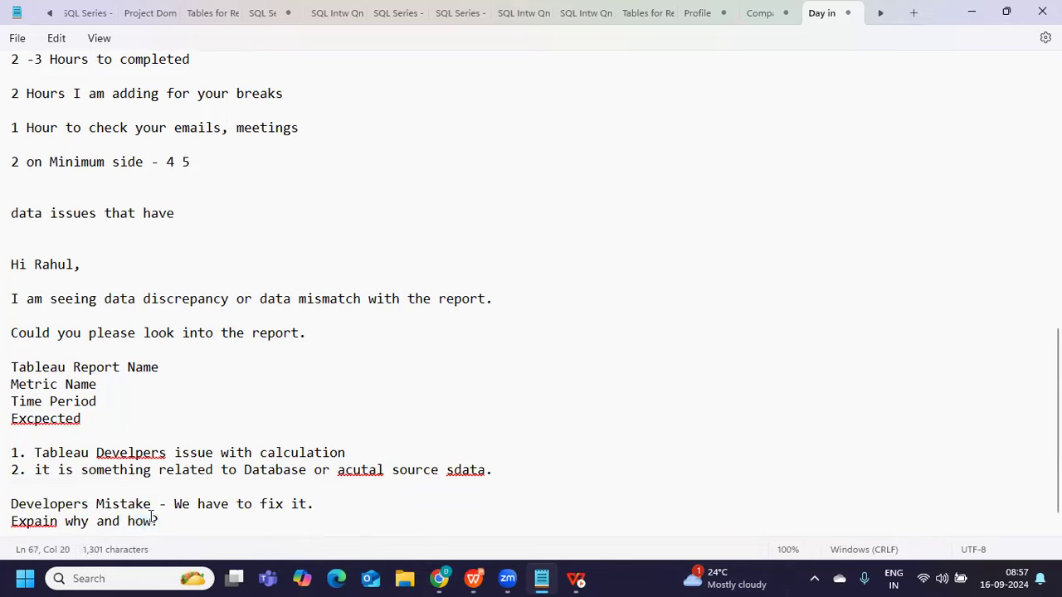
left_click_drag(169, 504, 306, 522)
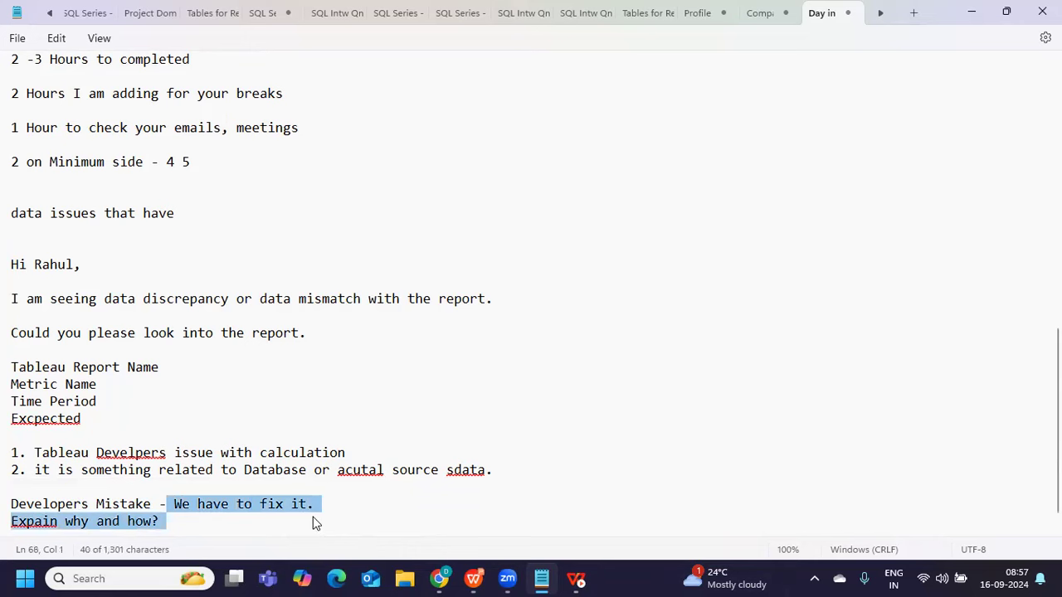
left_click(190, 523)
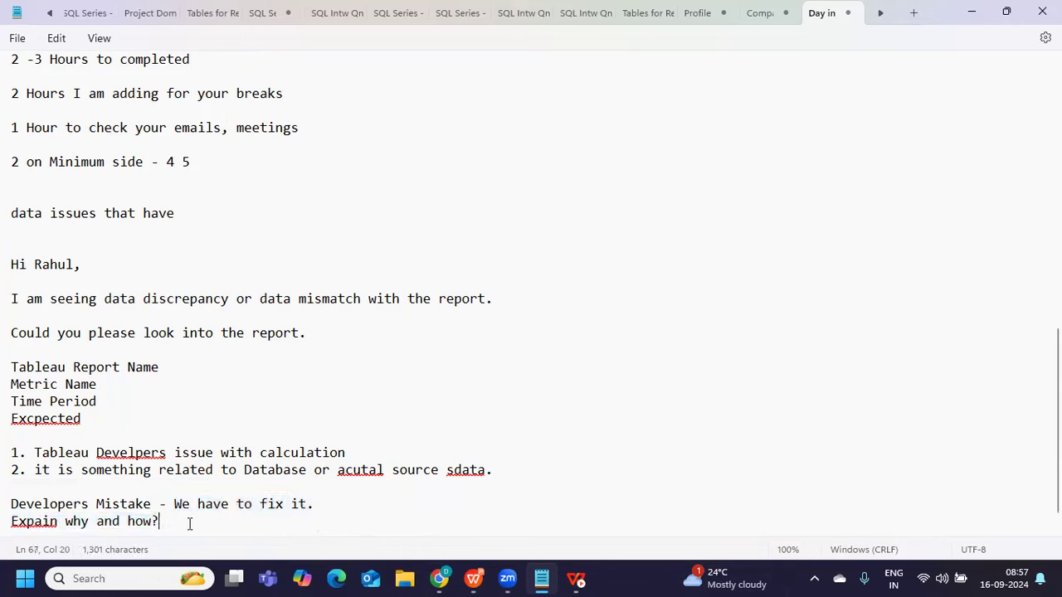
left_click_drag(18, 504, 283, 523)
left_click(208, 527)
scroll(205, 521, "down", 1)
left_click(154, 496)
double_click(148, 495)
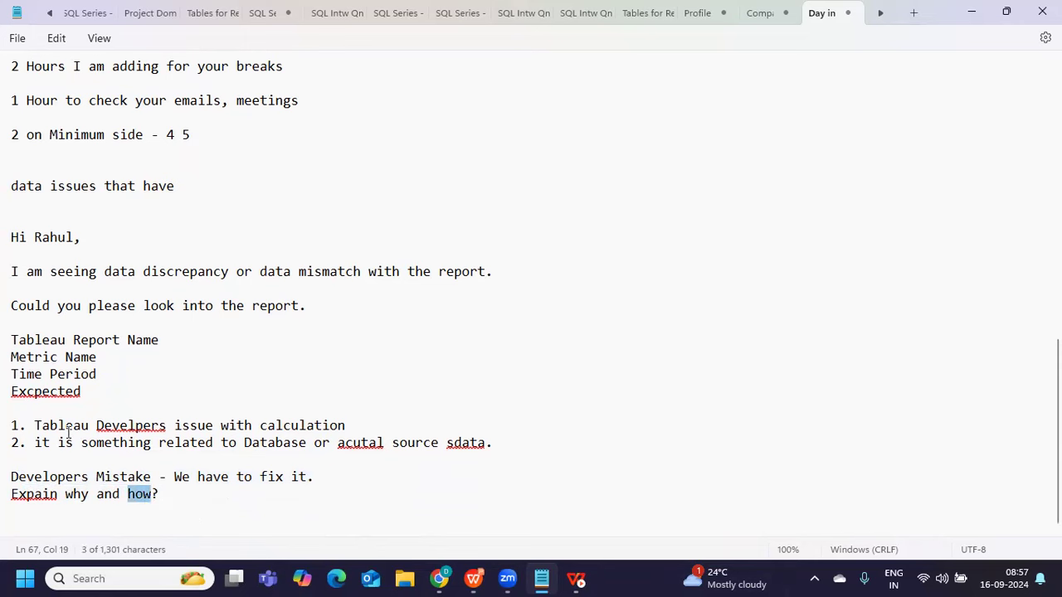
left_click(185, 497)
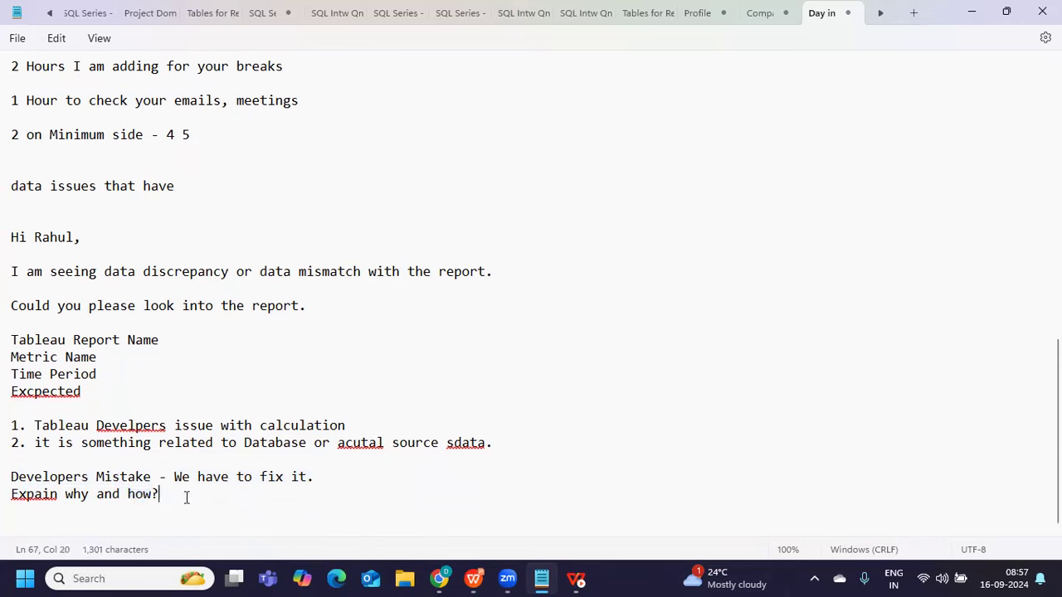
left_click_drag(67, 340, 158, 355)
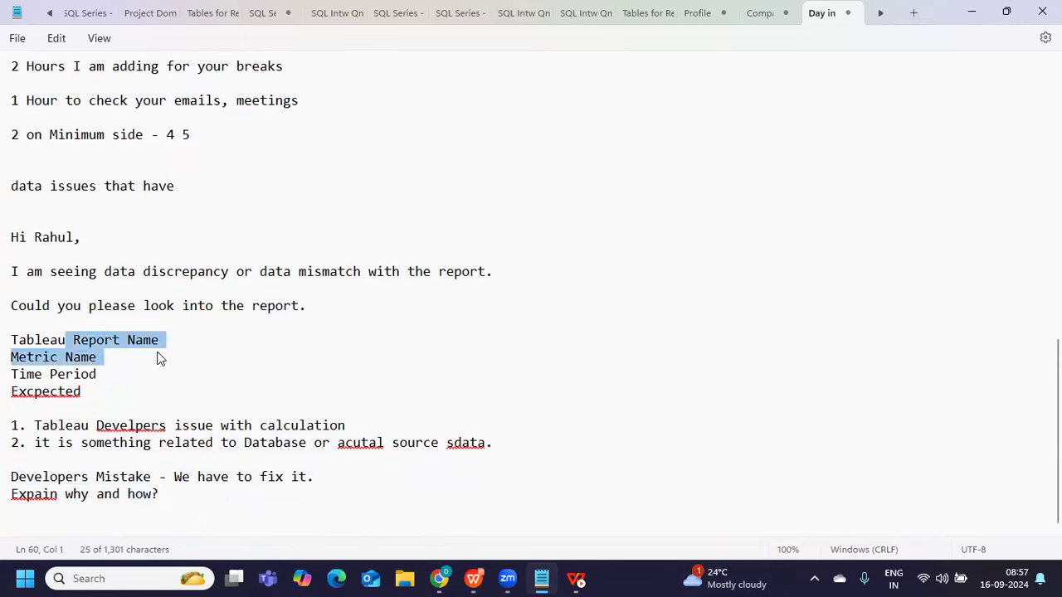
- Add a line reading "Region - South, we ha" directly below the why-and-how line
left_click(179, 497)
key("Return")
type("Region")
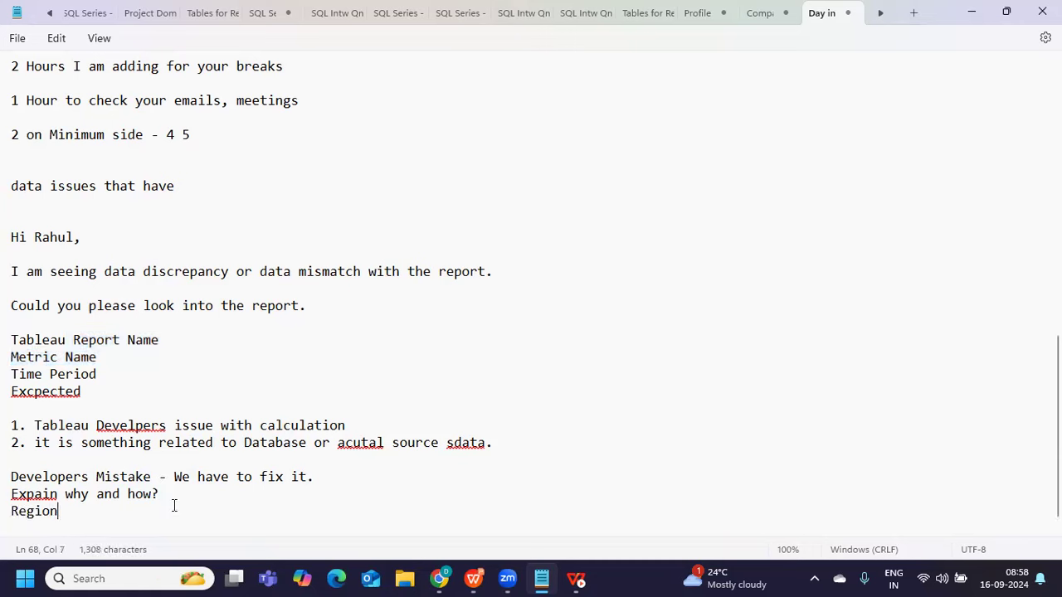
type(" - South")
key("BackSpace")
key("BackSpace")
type("th")
key("BackSpace")
type(", we hae s")
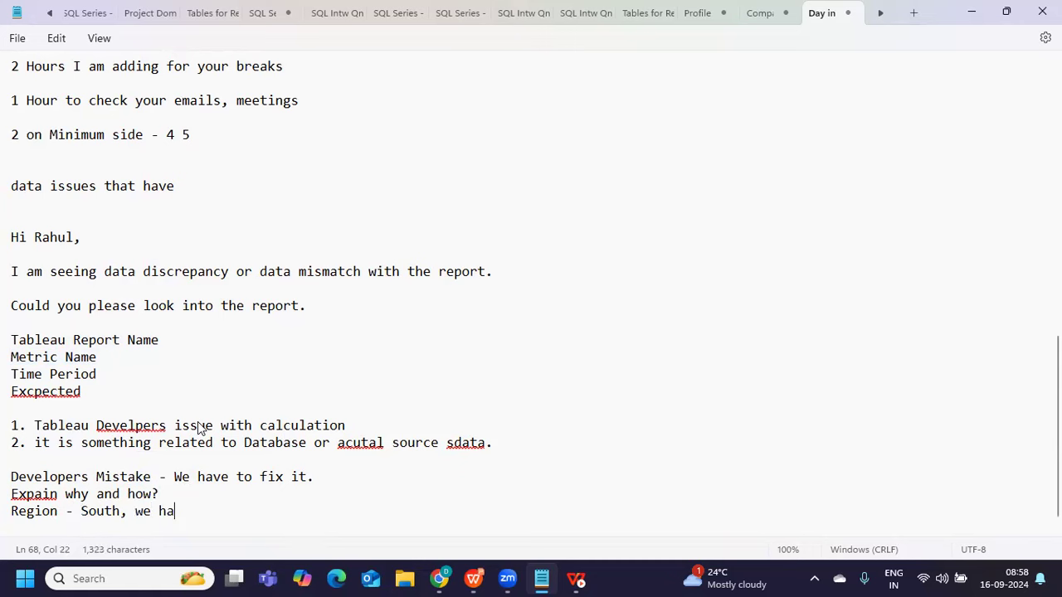
- Rework the end of the Region line so it reads "Region - South, we S"
key("BackSpace")
key("BackSpace")
key("BackSpace")
key("BackSpace")
key("BackSpace")
type("Southe")
left_click_drag(157, 512, 326, 531)
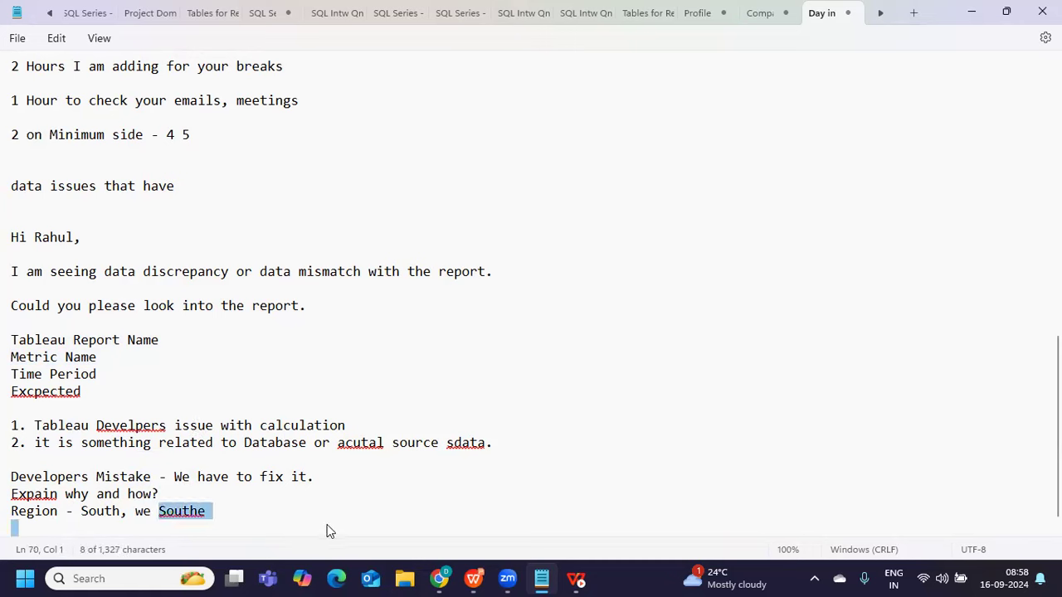
left_click(160, 511)
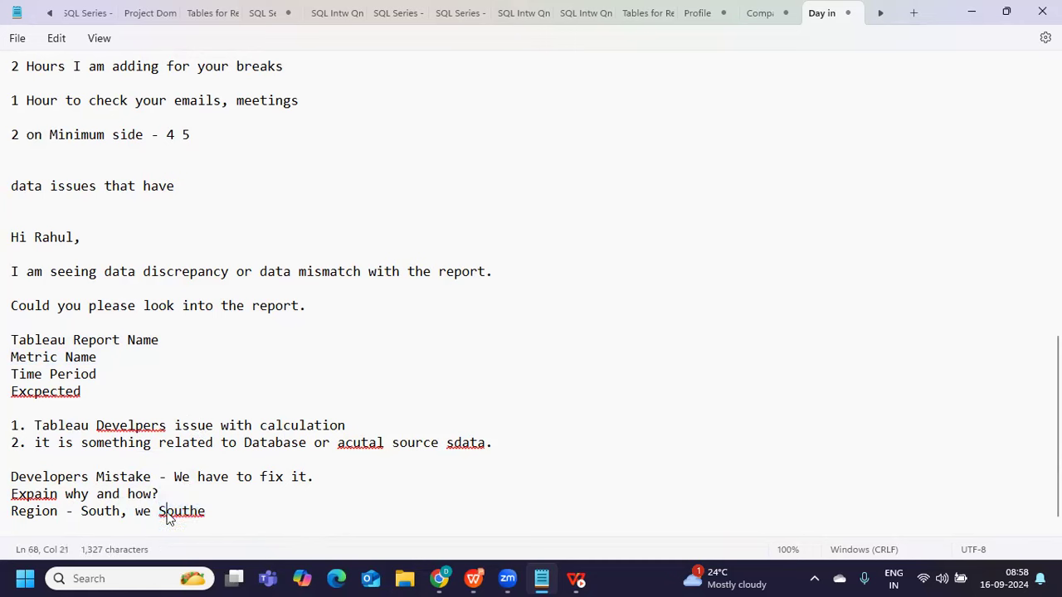
left_click_drag(167, 509, 312, 523)
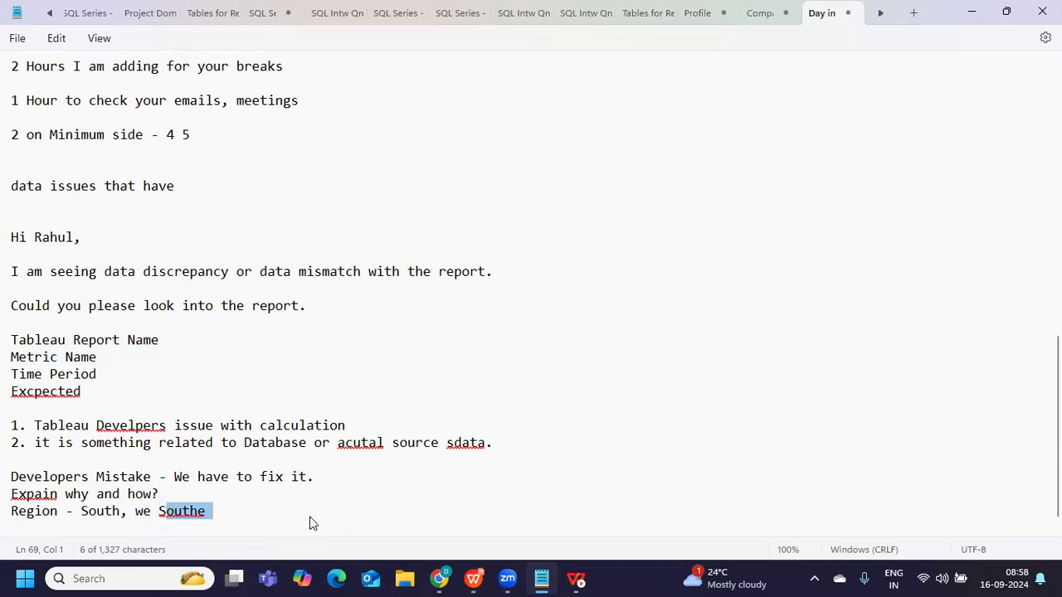
type("S")
left_click_drag(180, 503, 84, 518)
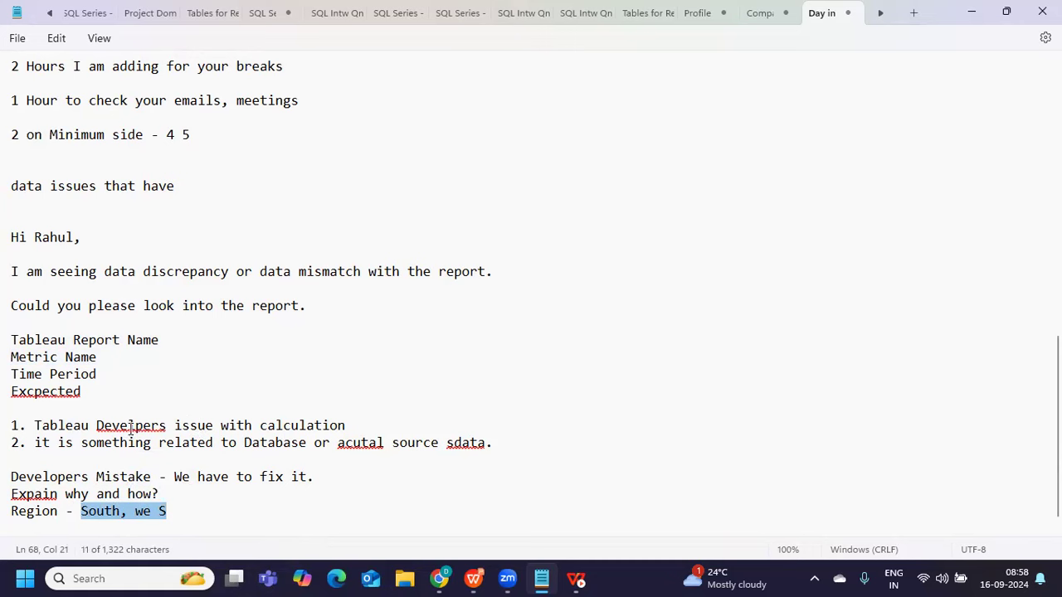
double_click(131, 427)
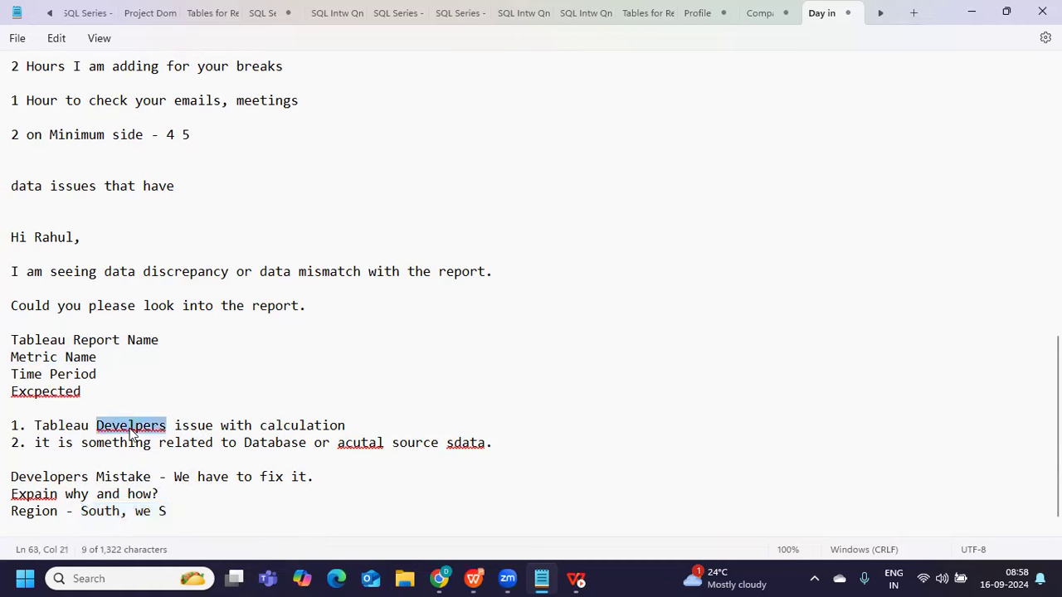
left_click(119, 511)
left_click_drag(213, 517, 4, 444)
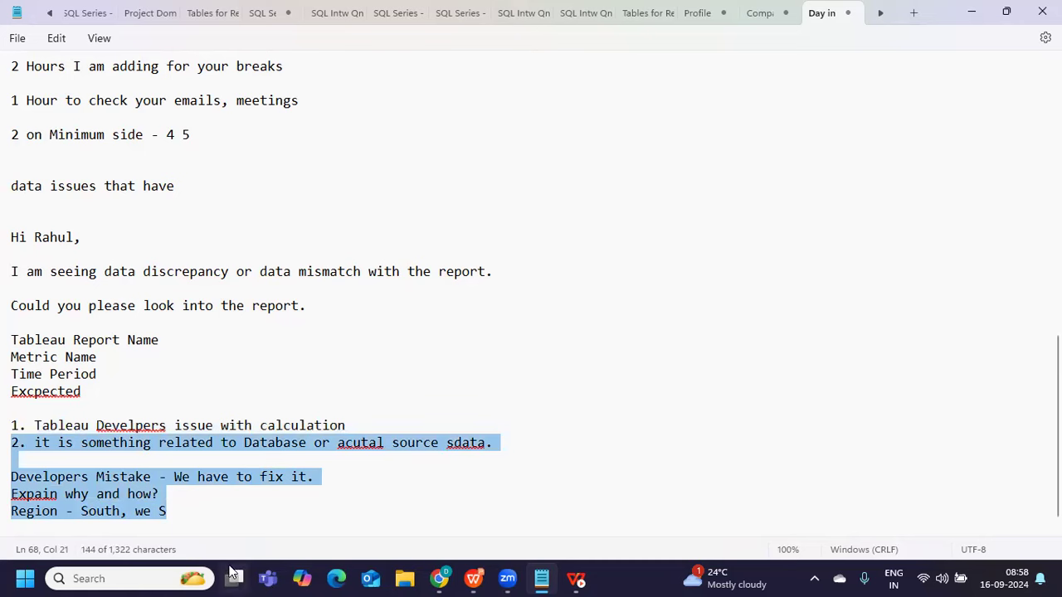
- Leave two blank lines below the Region line and start a new item numbered "2."
left_click(213, 511)
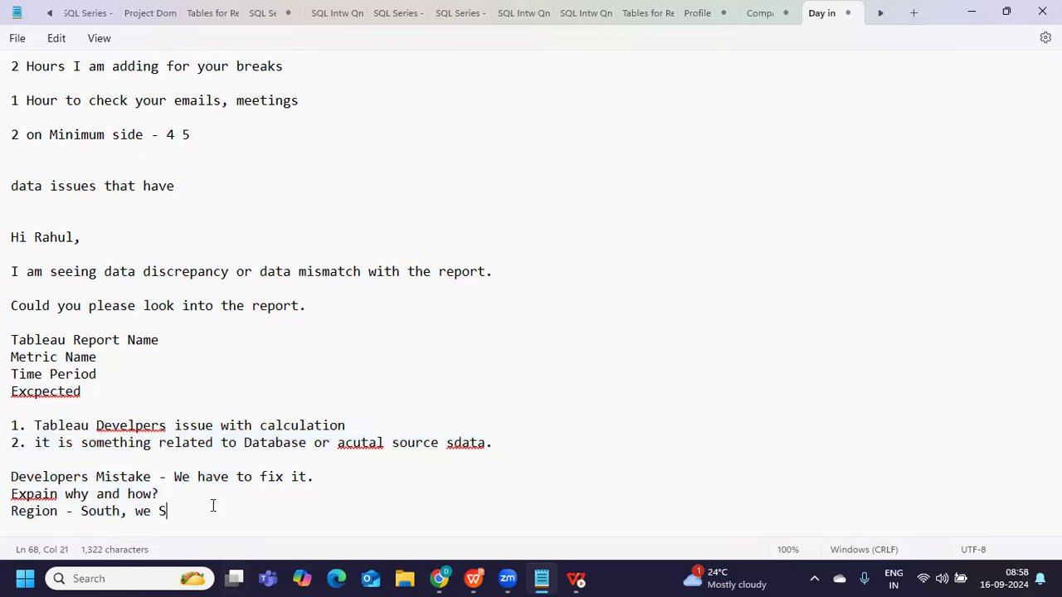
key("Return")
key("Return")
key("Return")
type("2.")
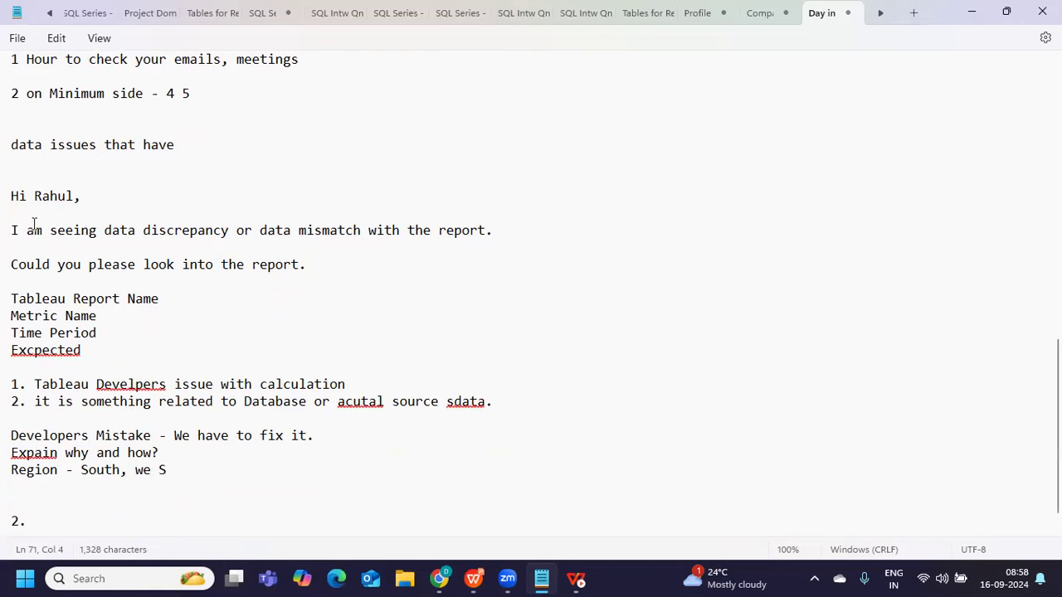
- Review the data mismatch sentence in the email and the two possible causes listed below it
left_click_drag(31, 384, 332, 403)
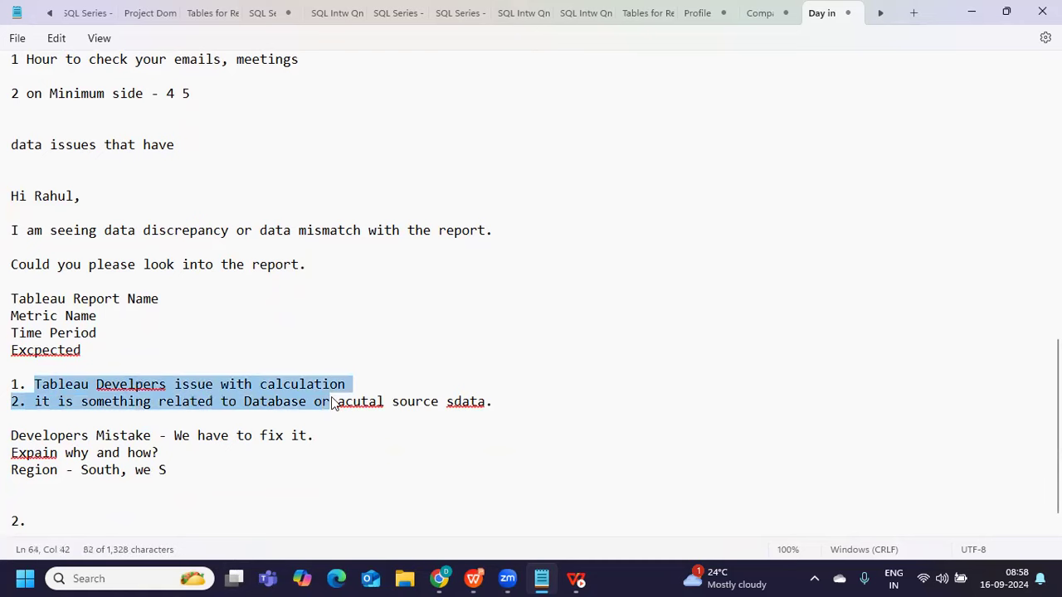
left_click_drag(100, 241, 462, 277)
triple_click(524, 229)
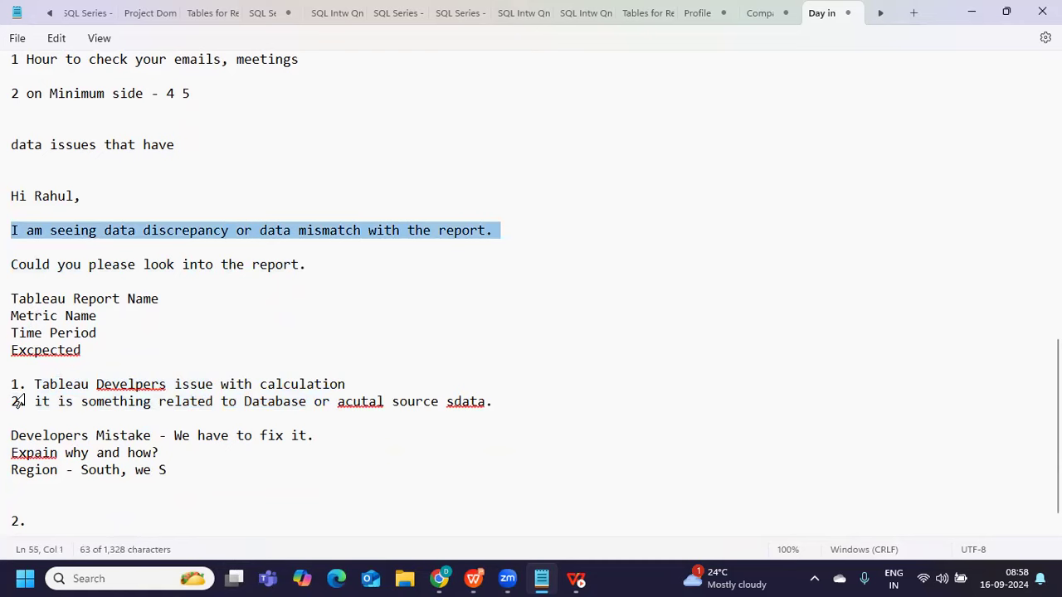
left_click_drag(30, 384, 367, 388)
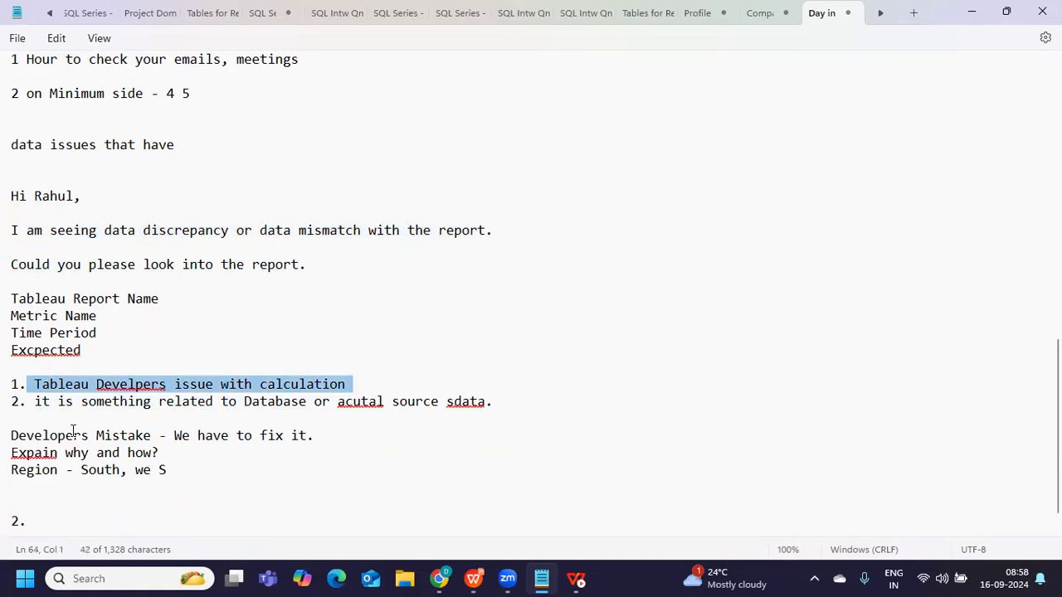
left_click_drag(73, 405, 346, 406)
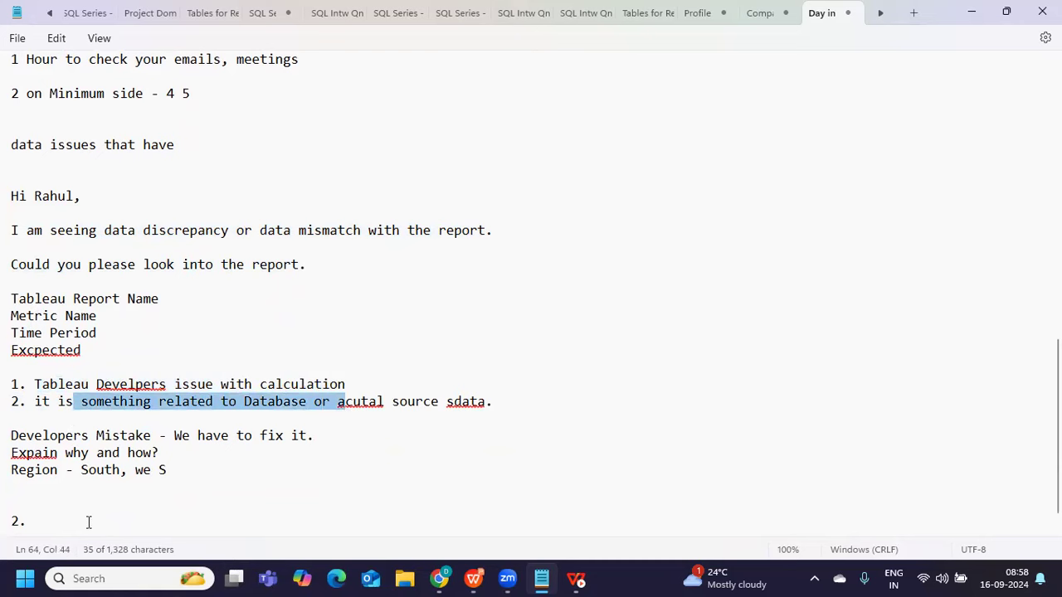
- In item 2, write "Hi DB Team," and a paragraph reporting a Tableau Reports data mismatch with no source data "for xx Date.", followed by a blank line
left_click(57, 521)
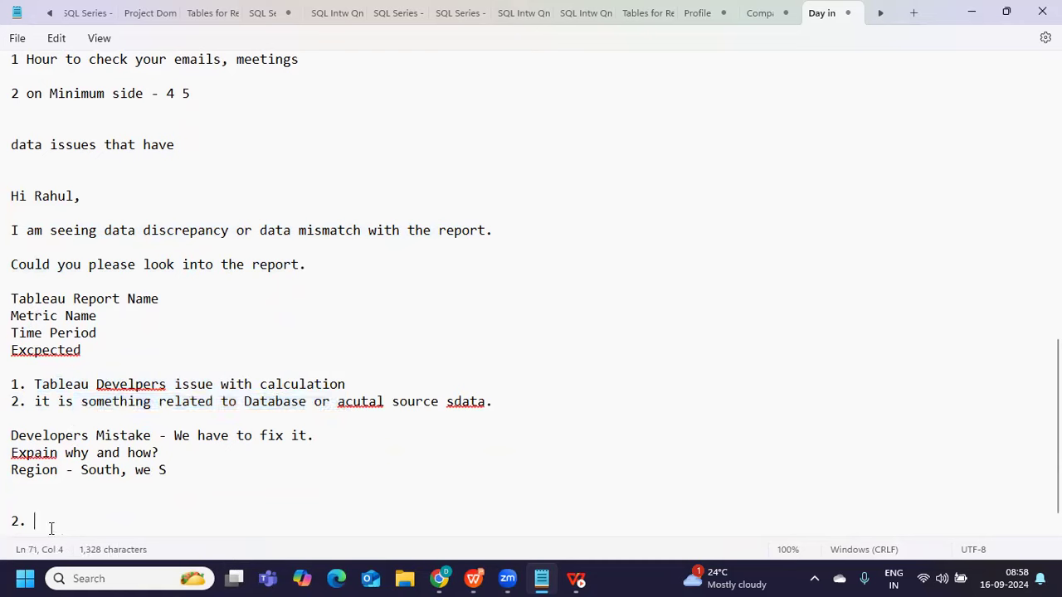
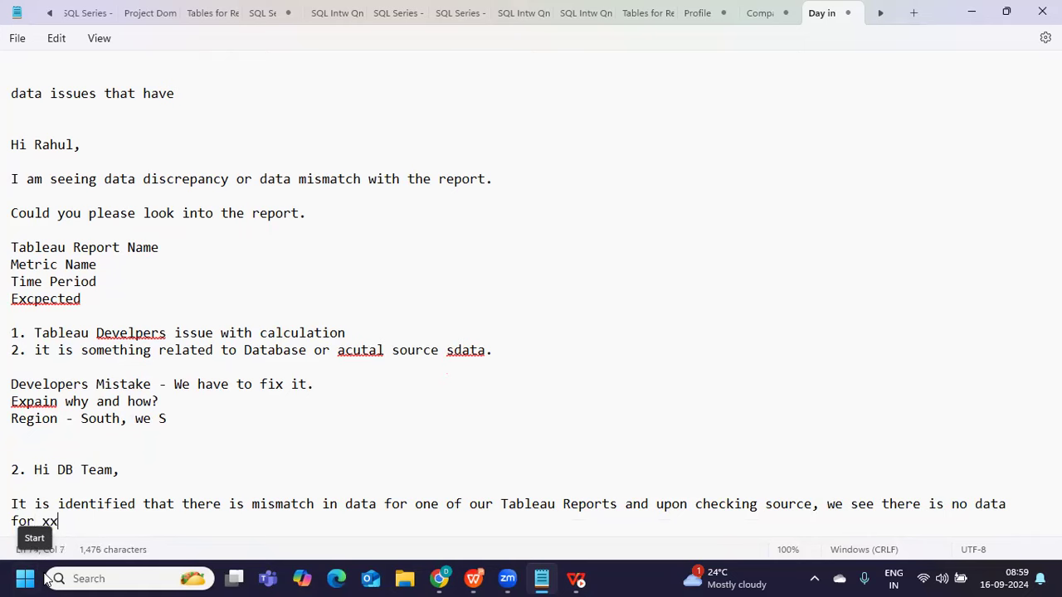
key("Return")
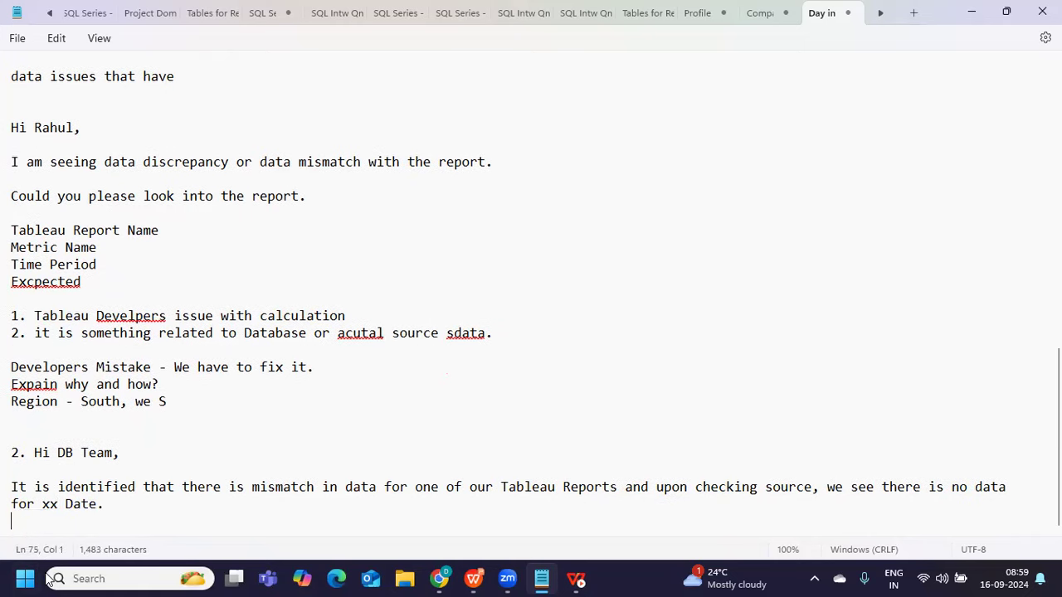
key("Return")
- Add the request lines "Could you please the data for this Table :" and "do the needful." to the DB team email
type("Colld y")
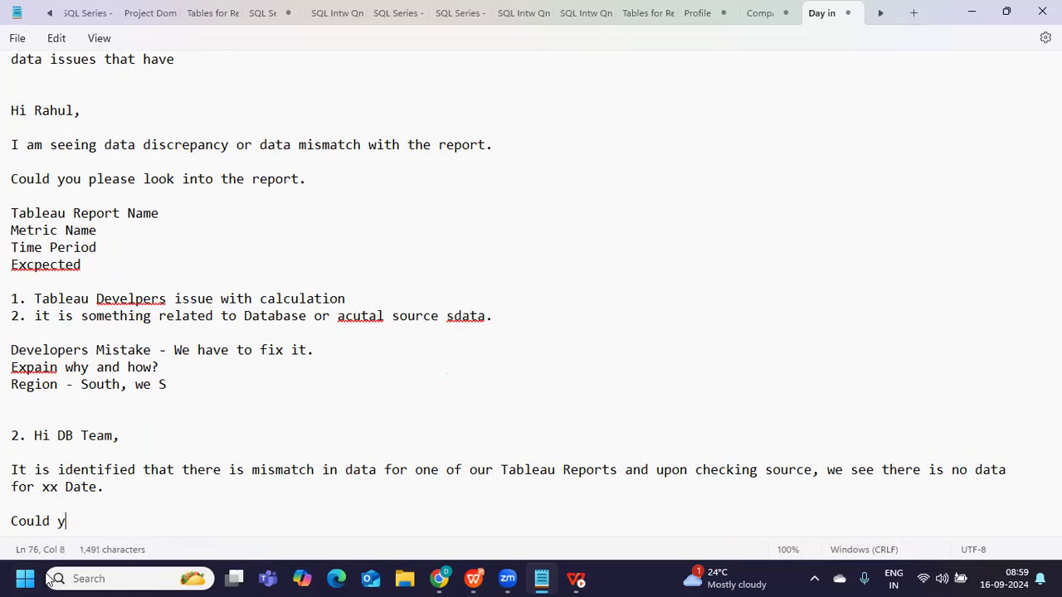
type("ou please th")
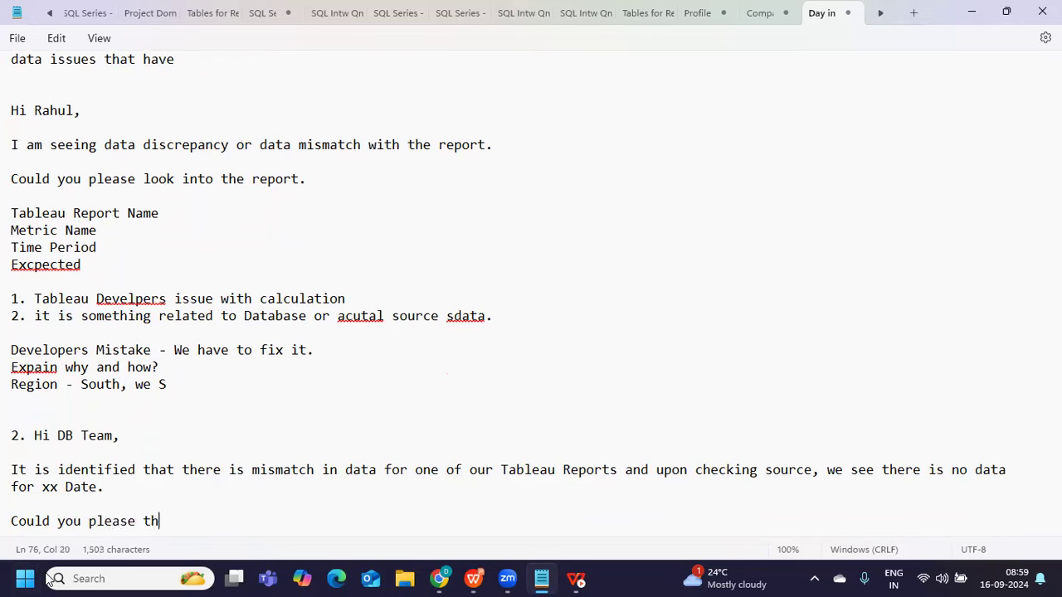
type("e data for this")
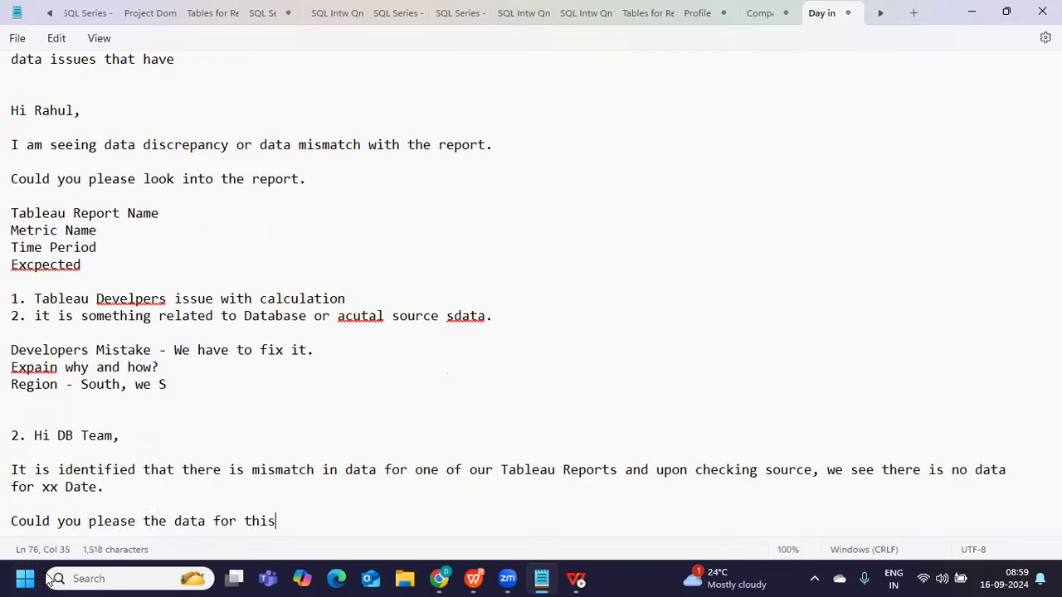
type(" Table :")
key("Return")
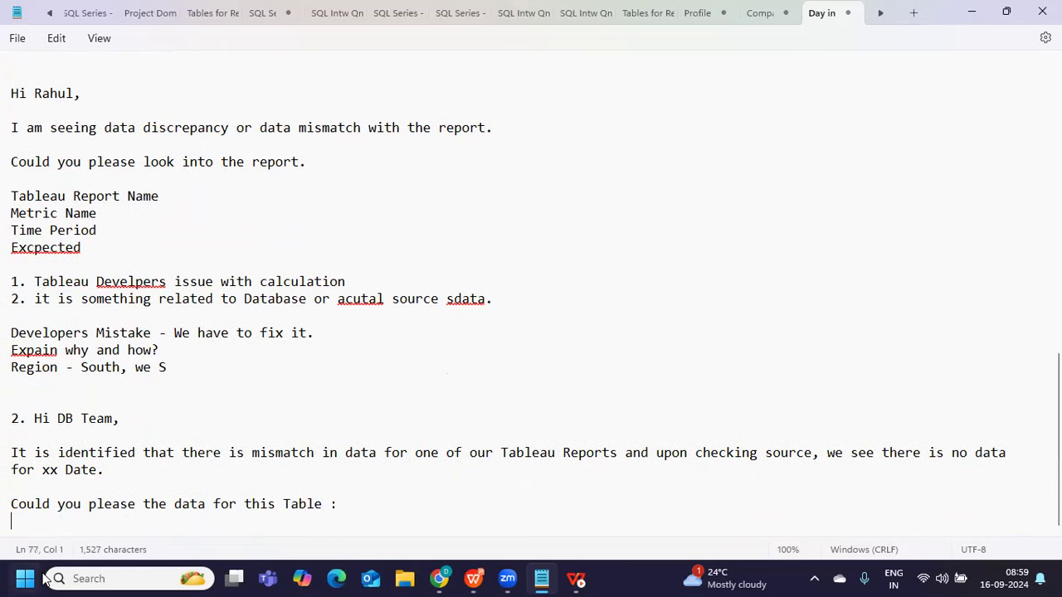
type("do the ")
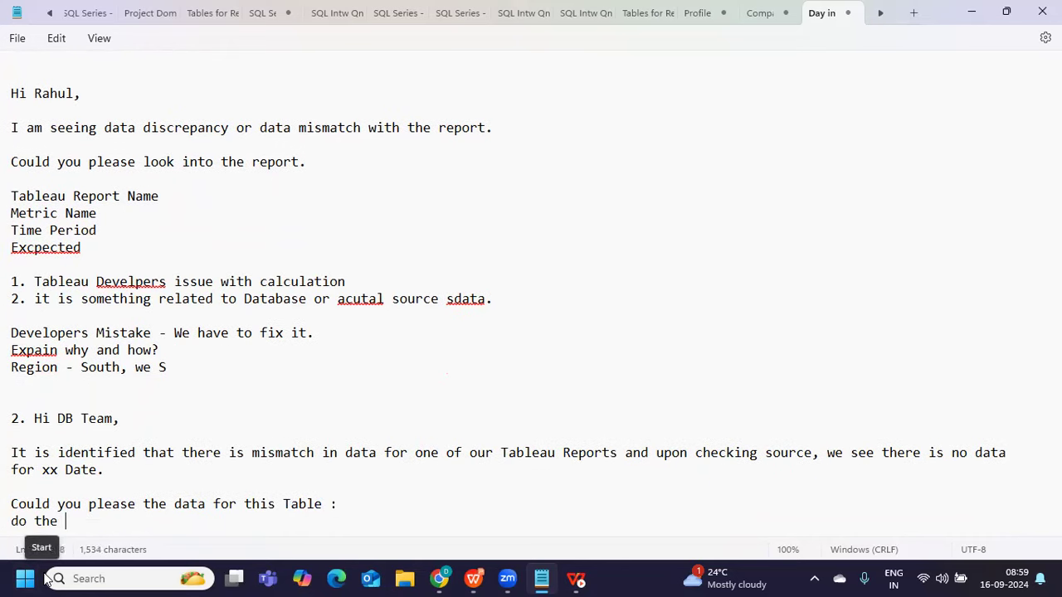
type("needful.")
key("Return")
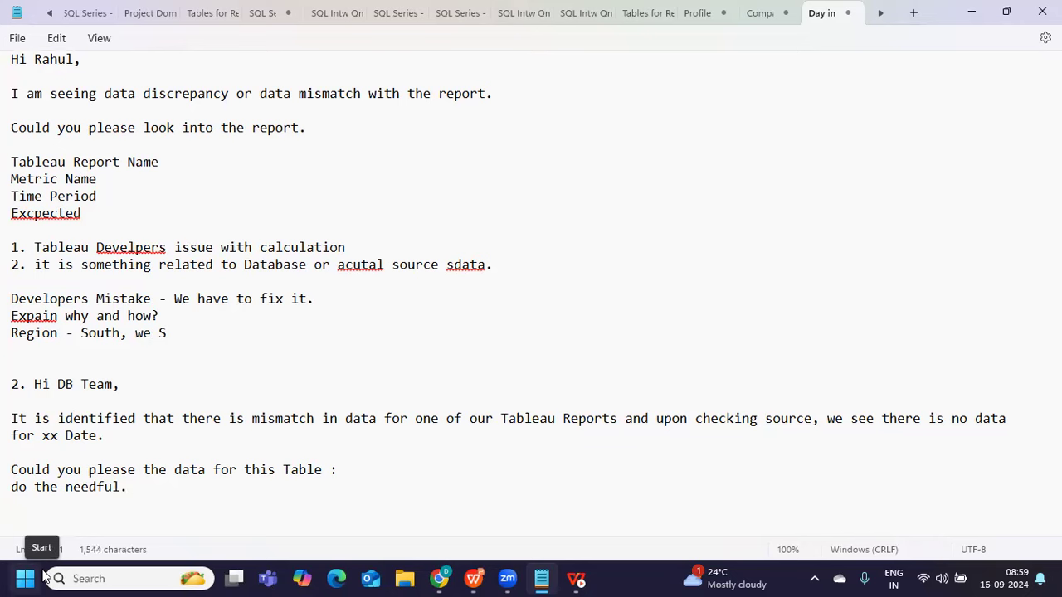
- Below the request, add the recipient lines "CC: Client,manager,lead,team members" and "TO: DB Team"
type("CC: Clie")
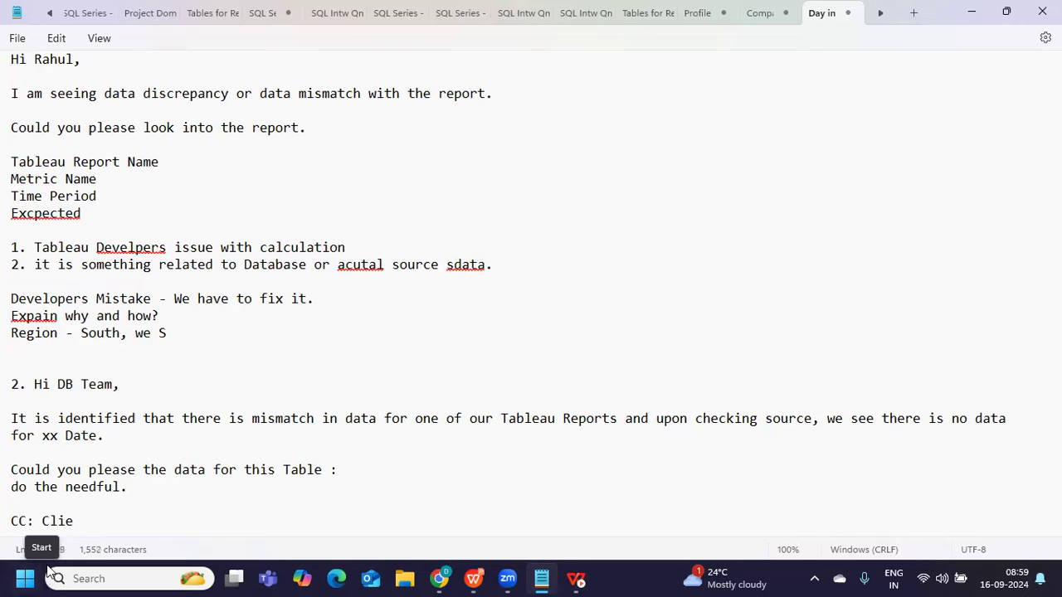
type("nt,ma")
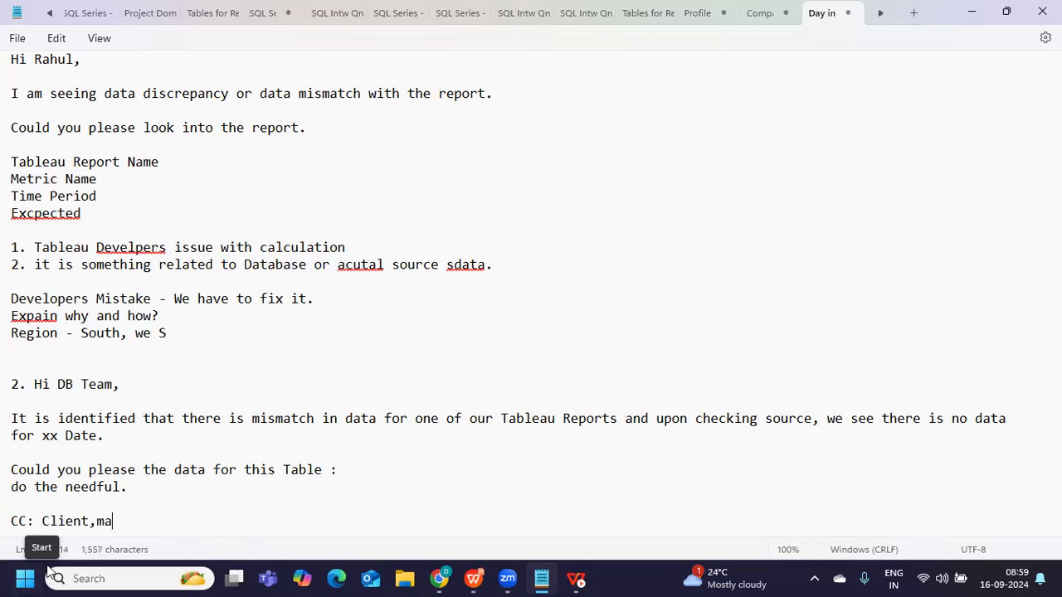
type("nager,lea")
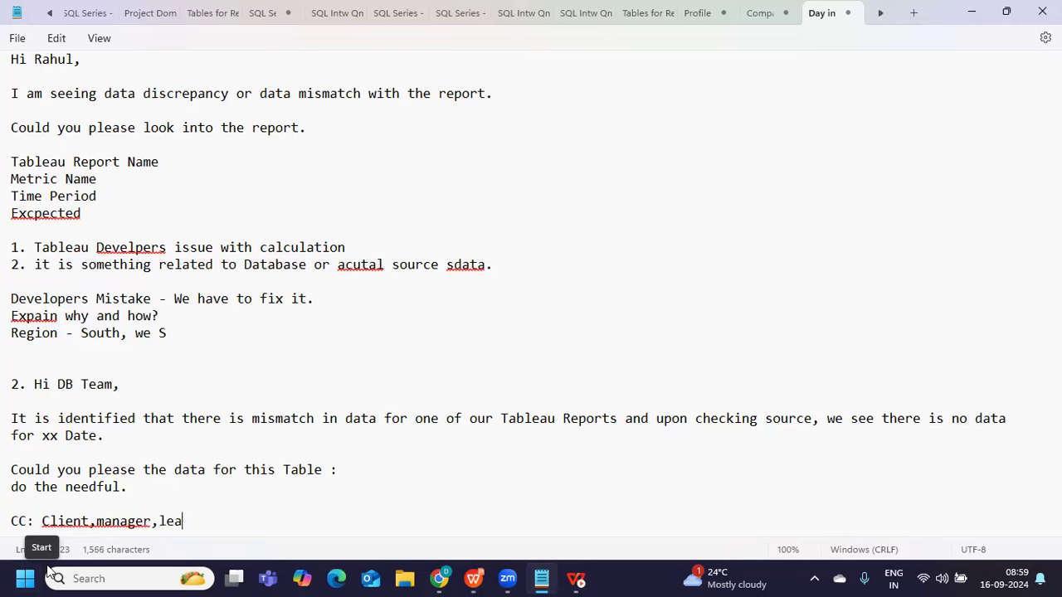
type("d,team members")
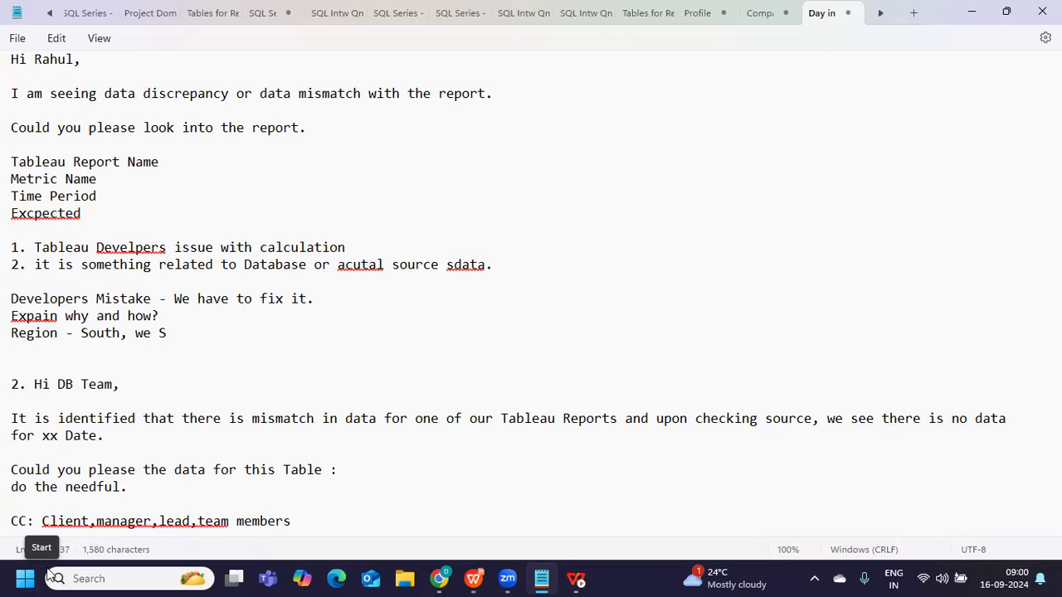
key("Return")
type("TI")
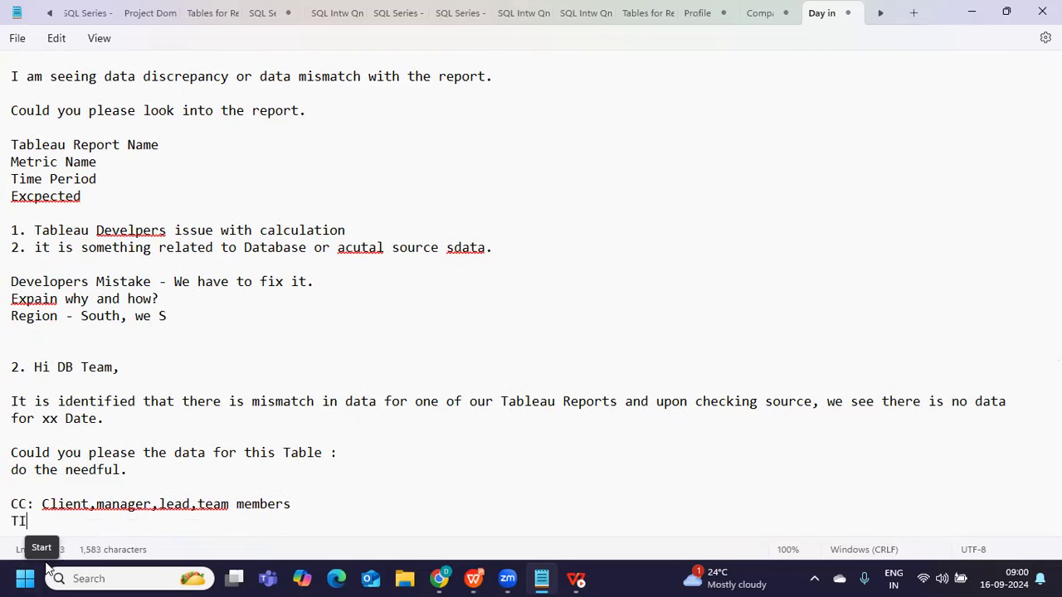
type(": DB Team")
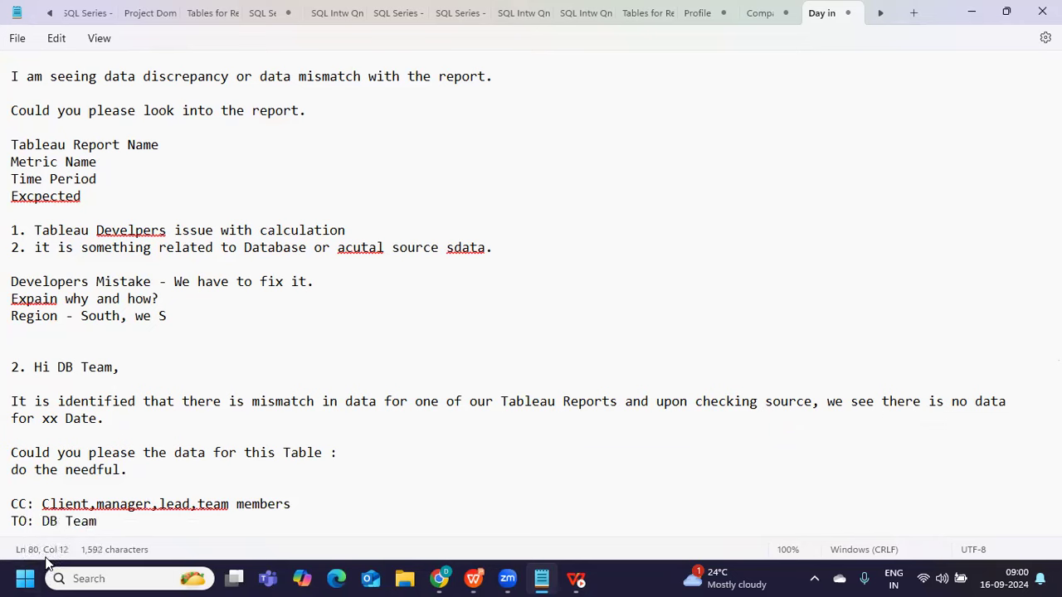
- Begin a sample reply below the TO line with "Hi", the recipient's first name and a comma, followed by a blank line
left_click_drag(164, 486, 4, 403)
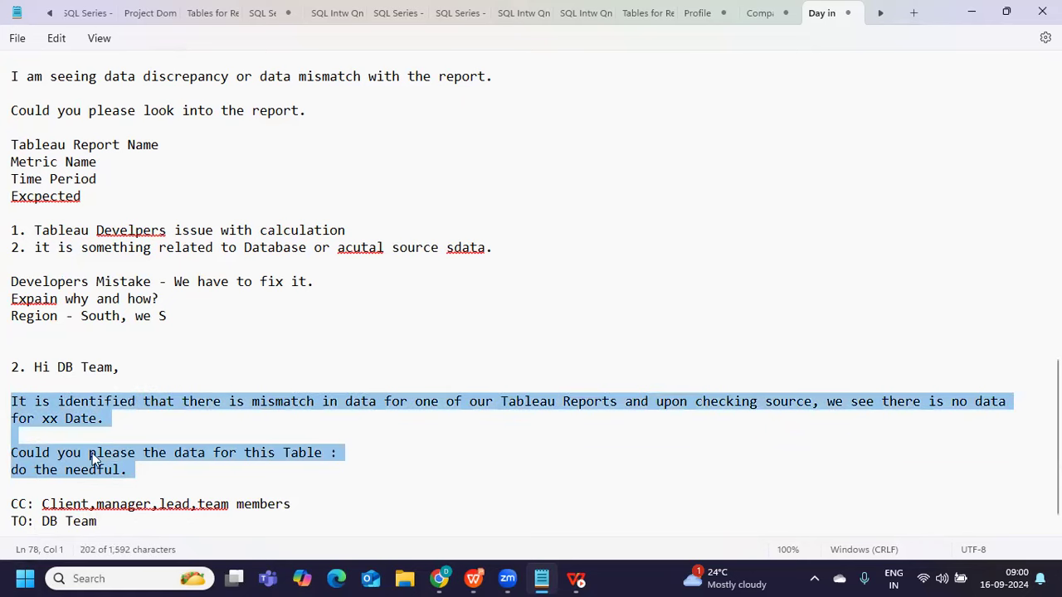
scroll(116, 502, "down", 1)
left_click(130, 505)
key("Return")
type("Hi Rahul,")
key("Return")
key("Return")
- Start the reply's body with "There was a delay in DB Job, we"
type("There ")
type("was a dela")
type("y in SQL ")
type("Job")
key("BackSpace")
key("BackSpace")
key("BackSpace")
key("BackSpace")
key("BackSpace")
key("BackSpace")
key("BackSpace")
type("DB Job, we")
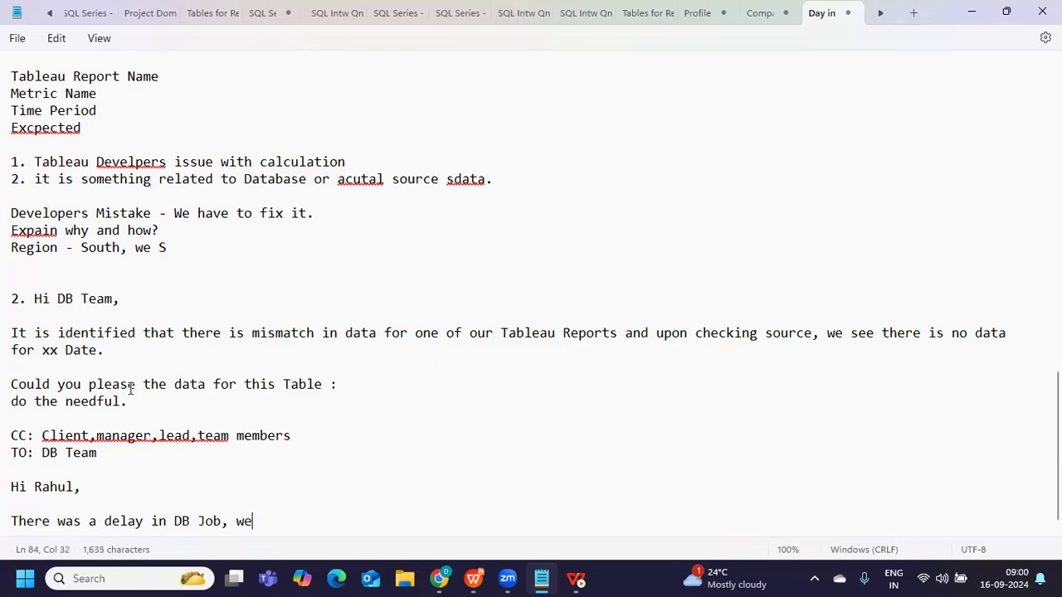
- Finish the reply's sentence with "have re run the job and we can now see the data for xx date specified."
type(" have res")
key("BackSpace")
type("rea")
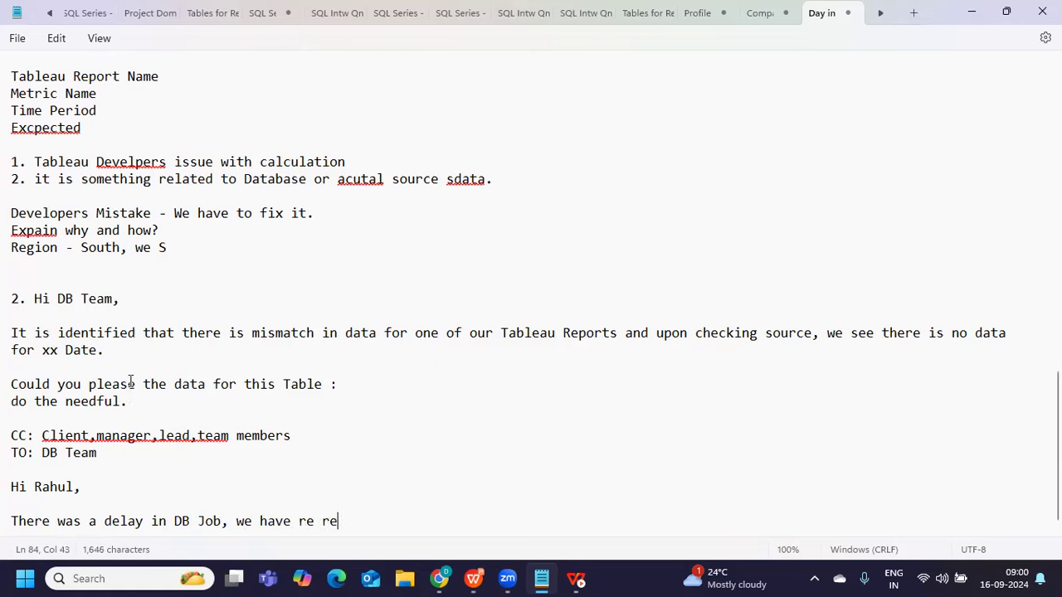
key("BackSpace")
key("BackSpace")
type("un the jo")
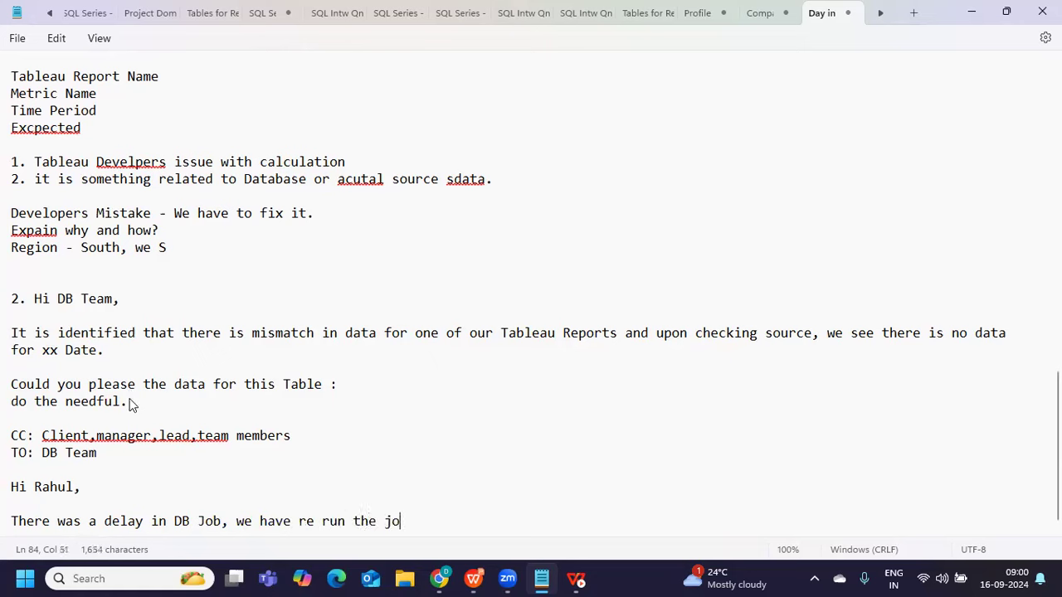
type("b and we can now")
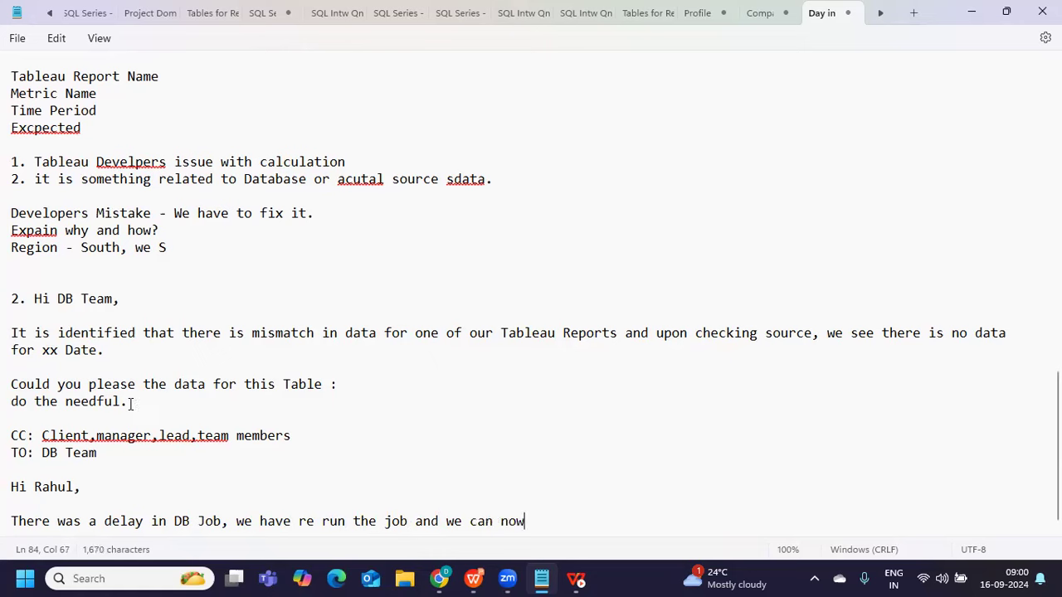
type(" see the r")
type("ata for xx date")
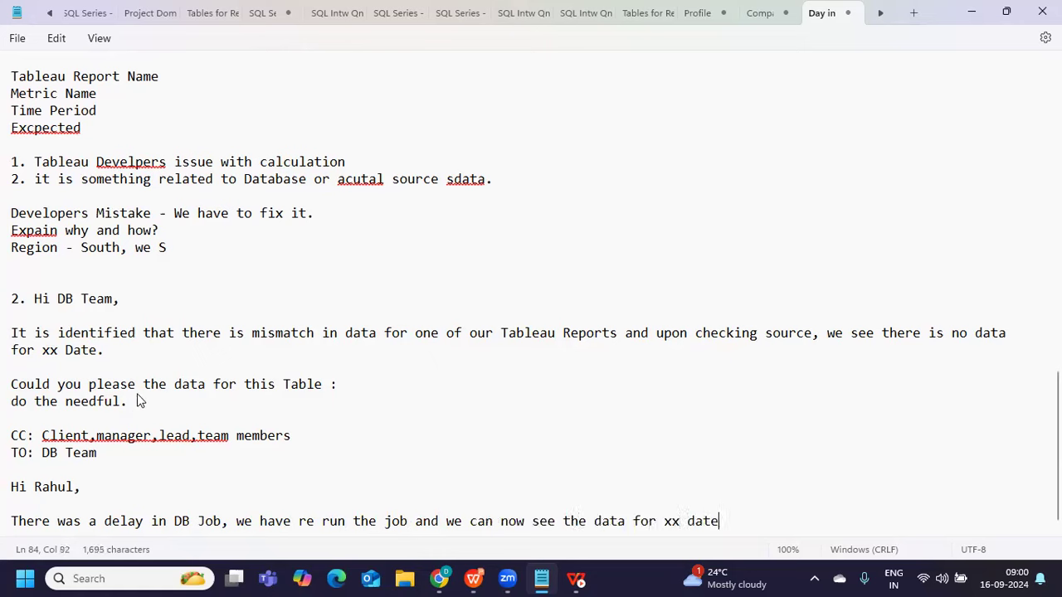
type(" speci")
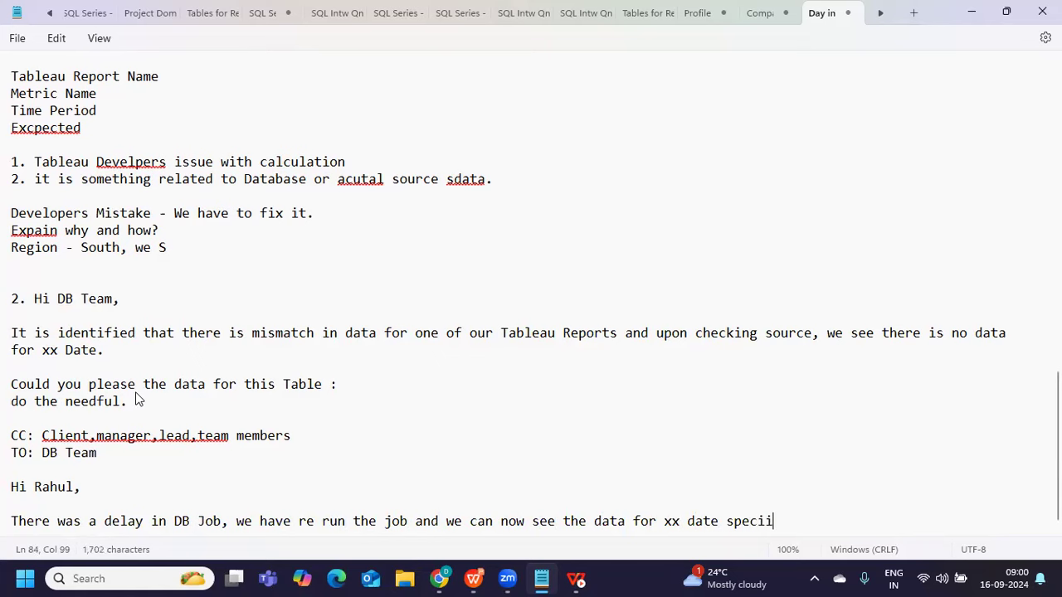
type("fied.")
- Leave a blank line and close the reply with "Please check and confirm."
key("Return")
key("Return")
type("P")
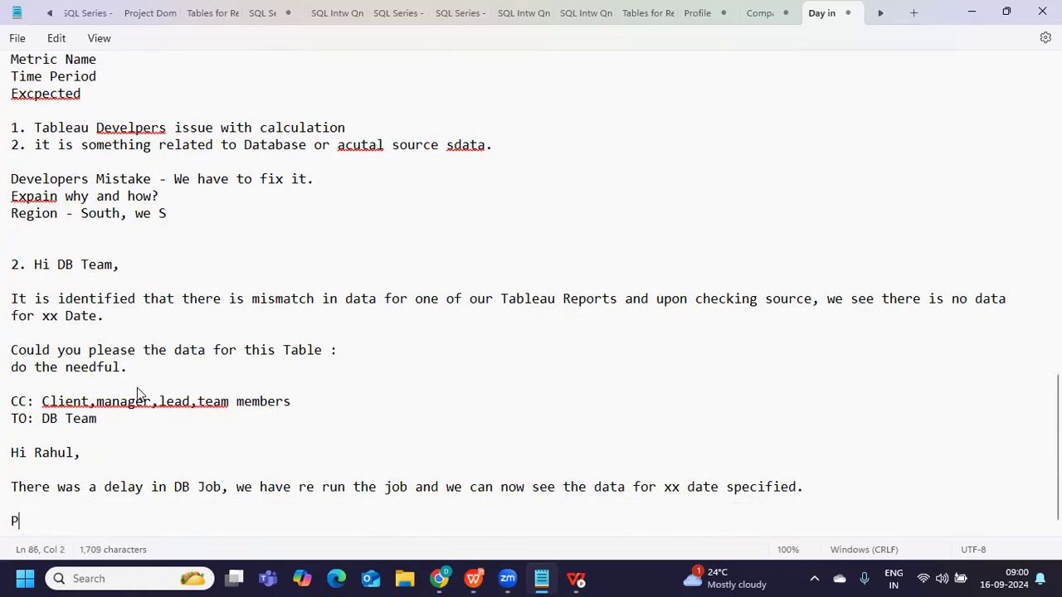
type("lease check and confirm.")
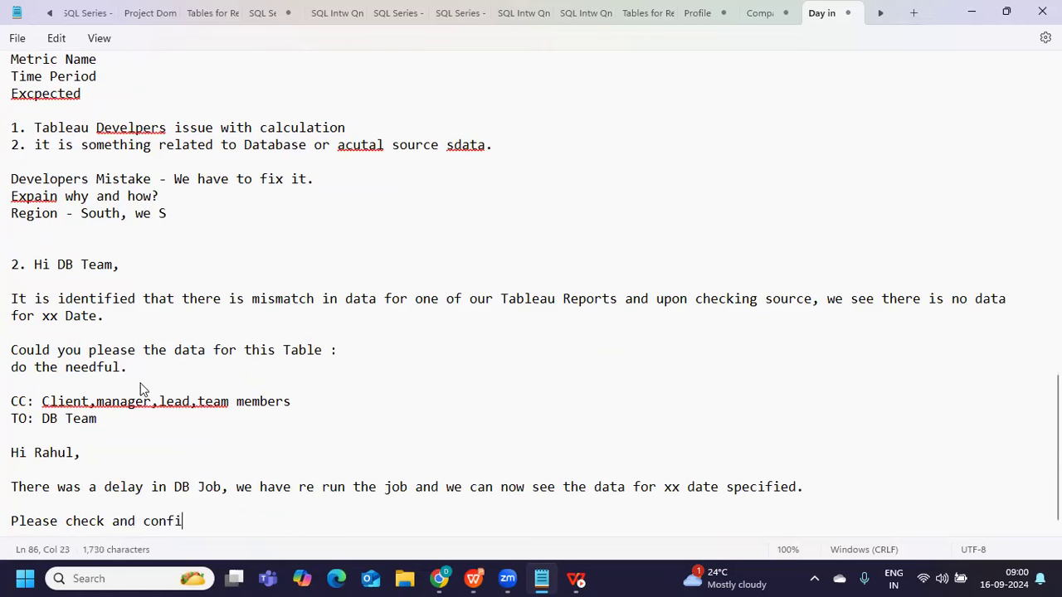
- Review the DB team request, the reply about the job delay and the notes on the two possible causes
left_click_drag(287, 527, 2, 319)
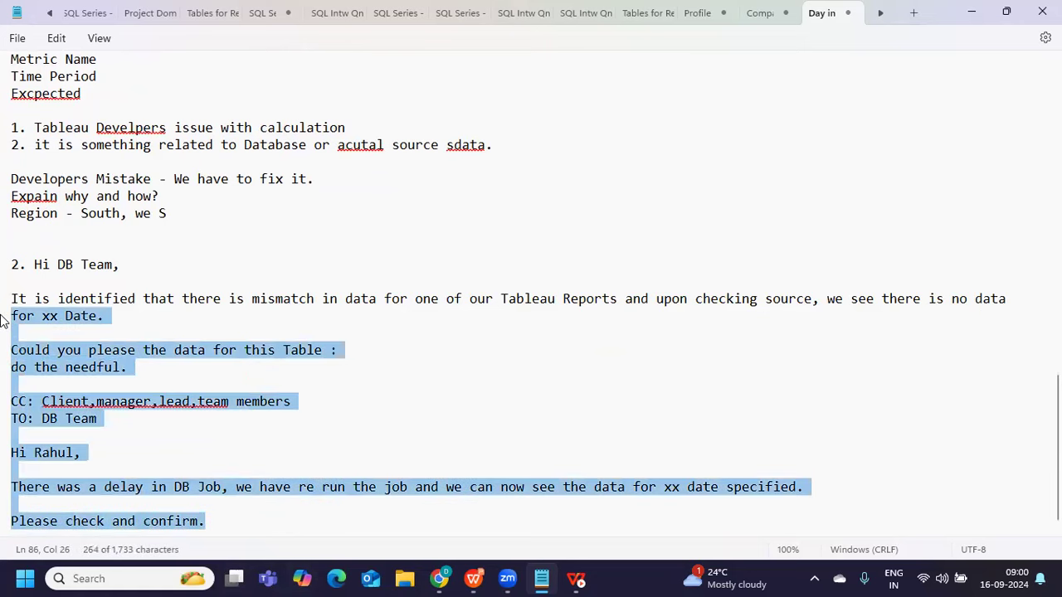
left_click(69, 523)
left_click_drag(213, 521, 2, 478)
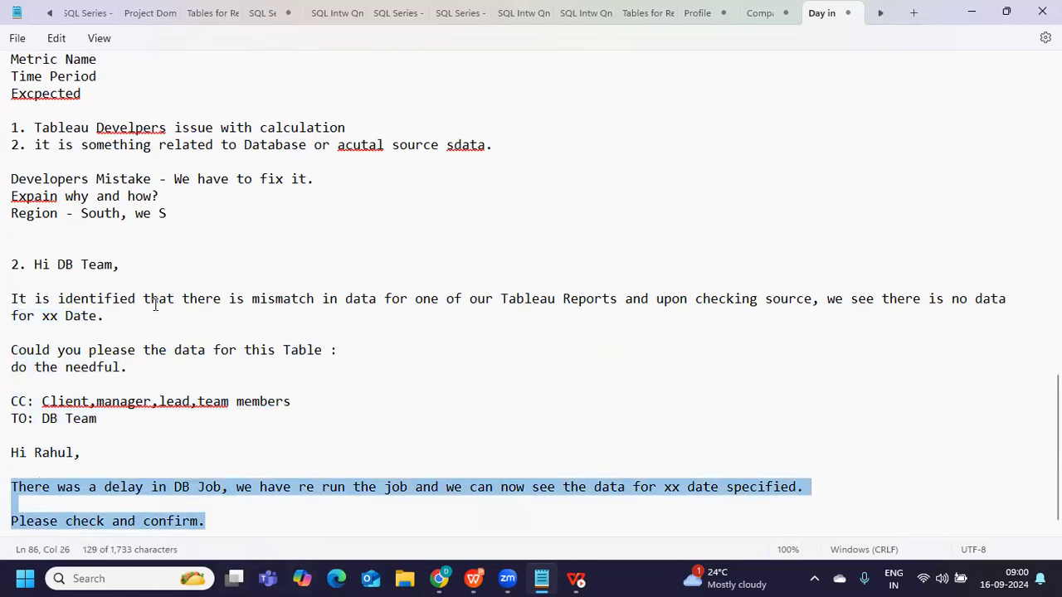
left_click_drag(121, 439, 3, 312)
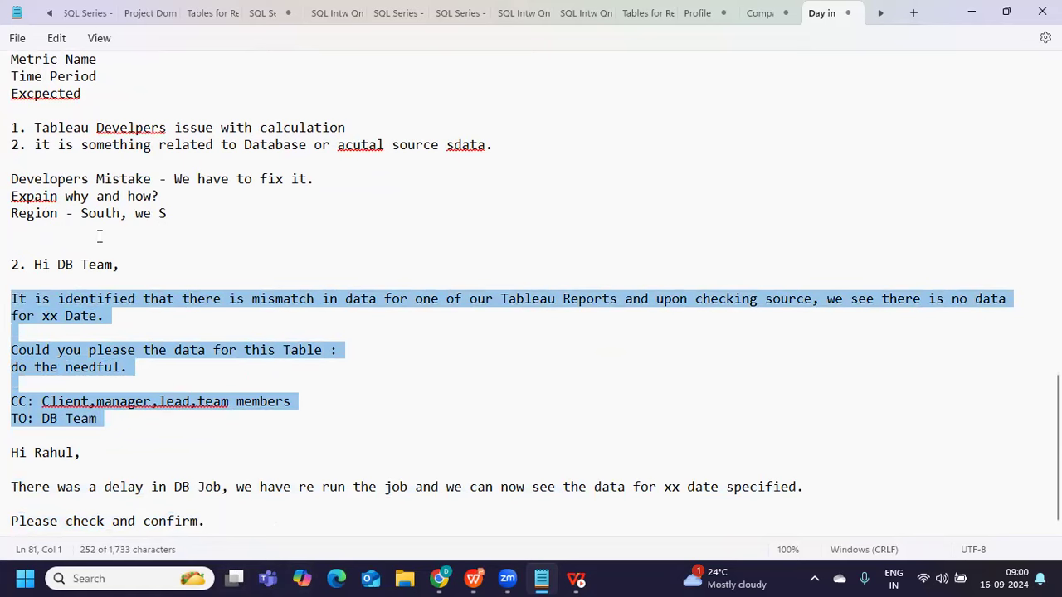
scroll(123, 354, "down", 1)
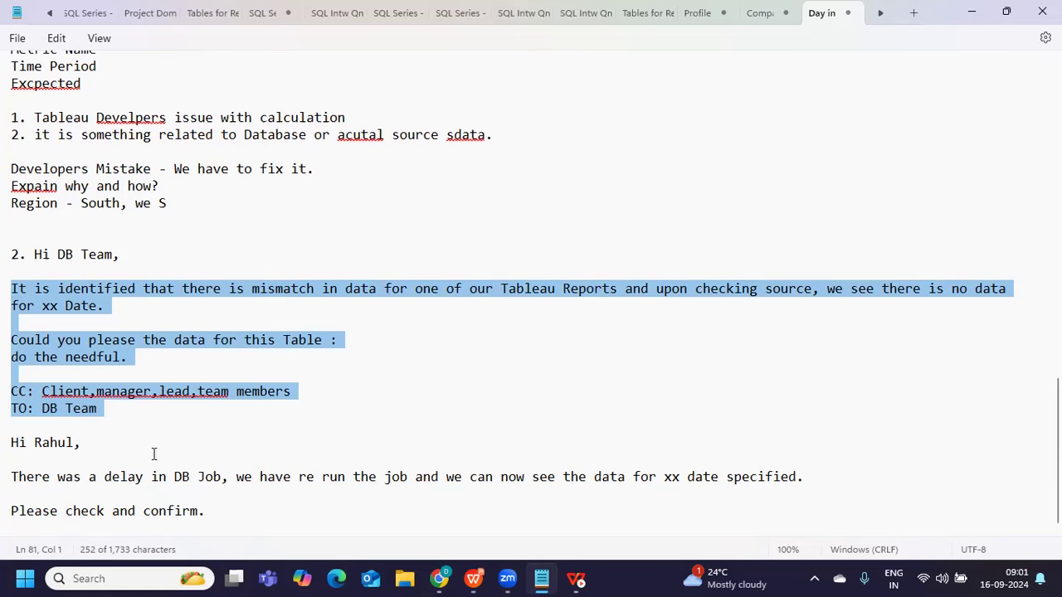
left_click_drag(241, 511, 2, 116)
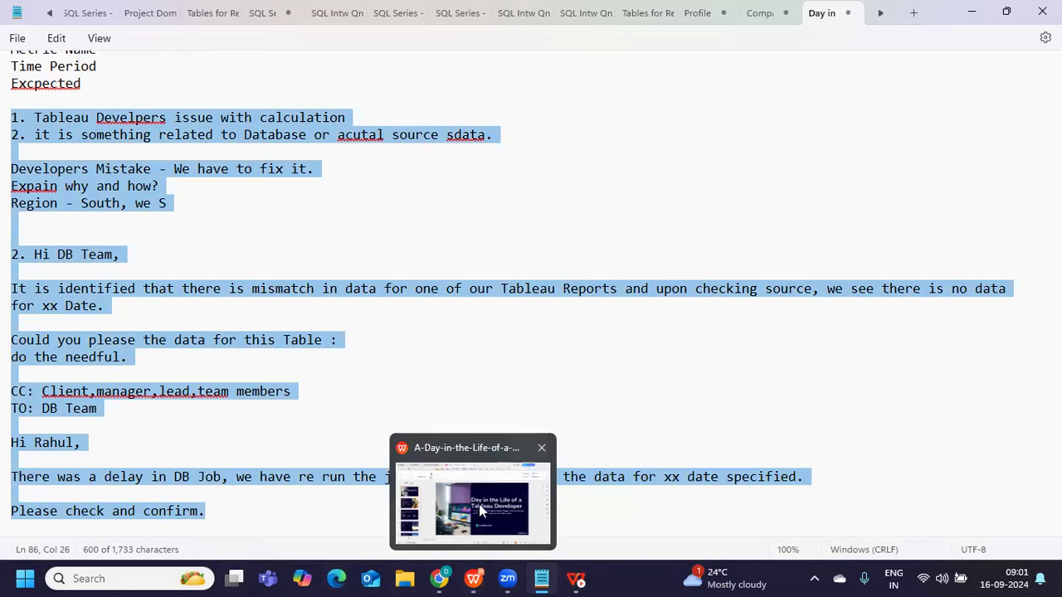
- Switch to the WPS Office presentation "Day in the Life of a Tableau Developer" and resume its slide show
left_click(476, 490)
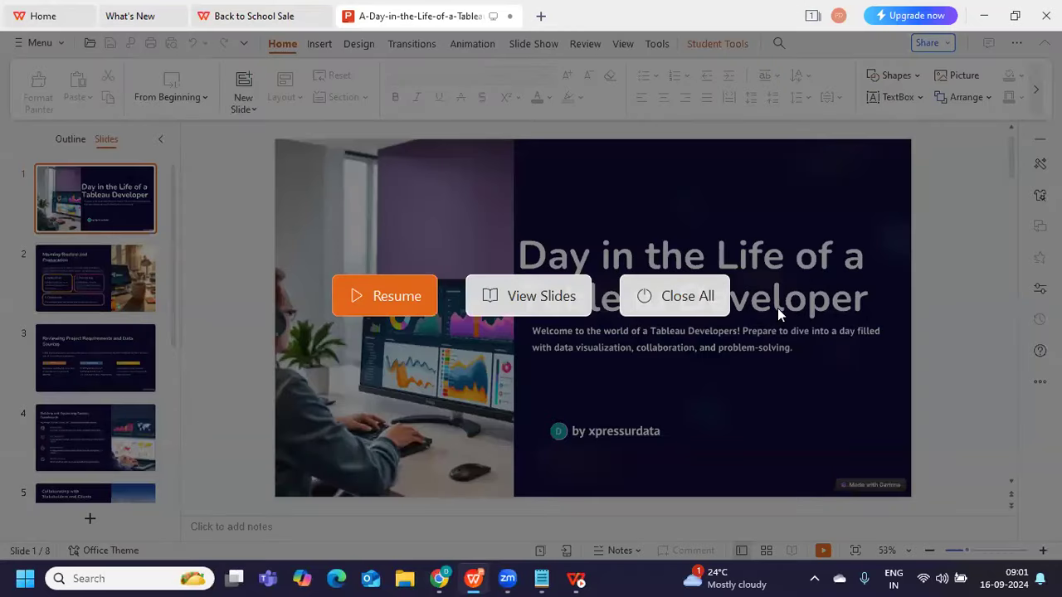
left_click(401, 296)
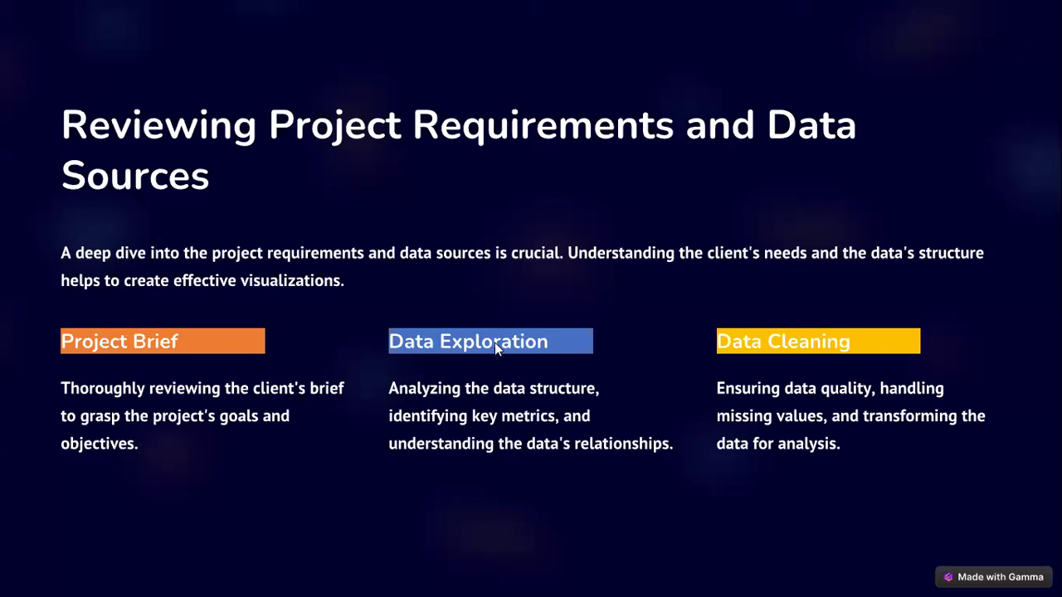